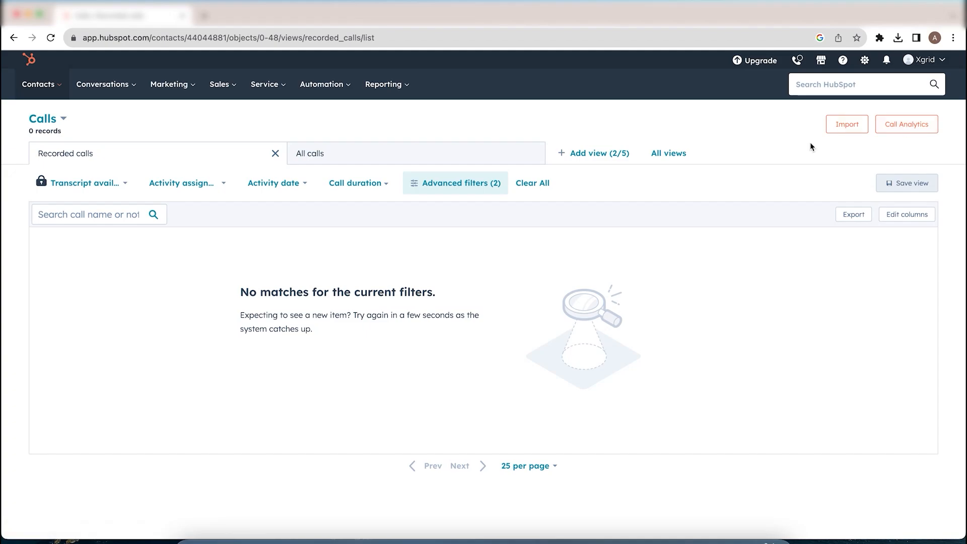
# Start a new import from the Calls page and open the article for downloading sample spreadsheets.
pyautogui.click(839, 131)
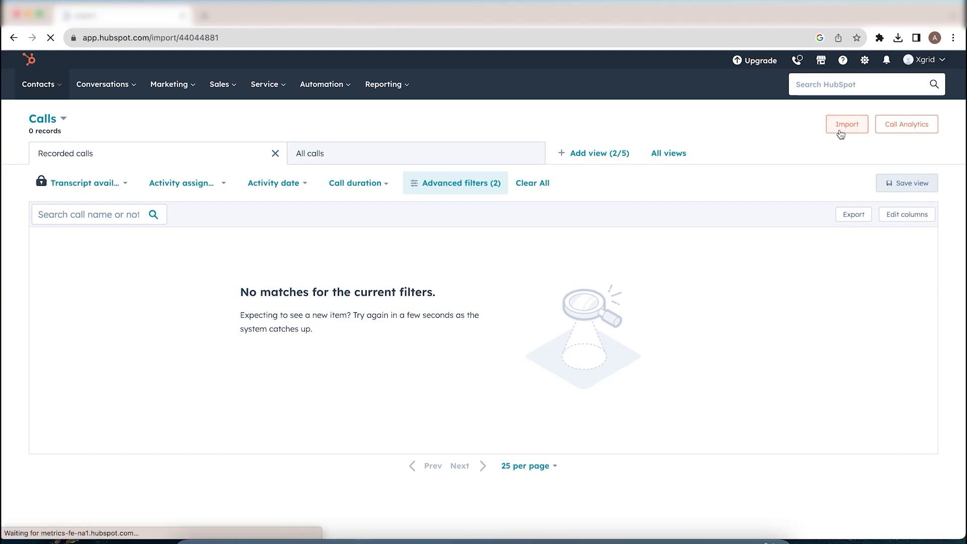
pyautogui.click(410, 313)
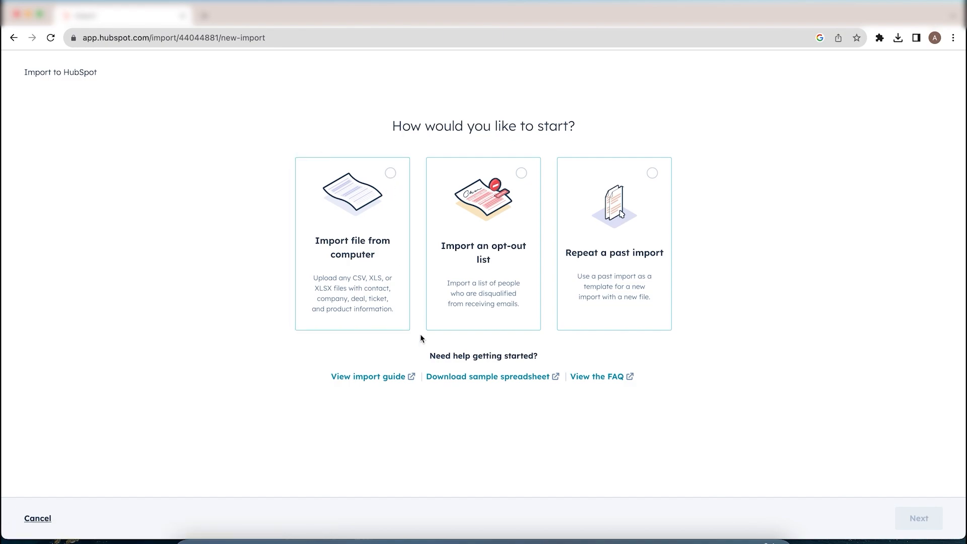
pyautogui.click(470, 378)
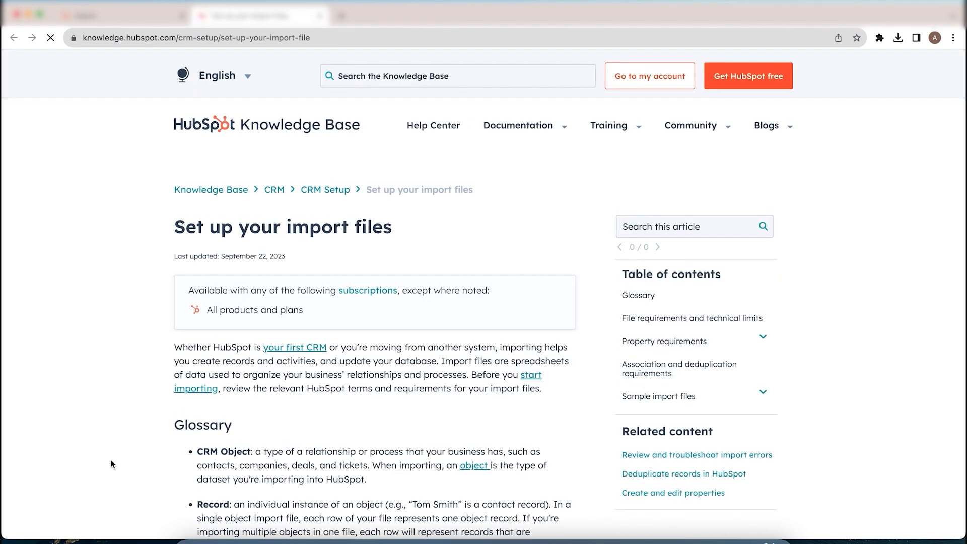
# Review the call properties that can be imported, as listed in the "Set up your import files" article.
pyautogui.scroll(-15, 111, 460)
pyautogui.scroll(-20, 111, 460)
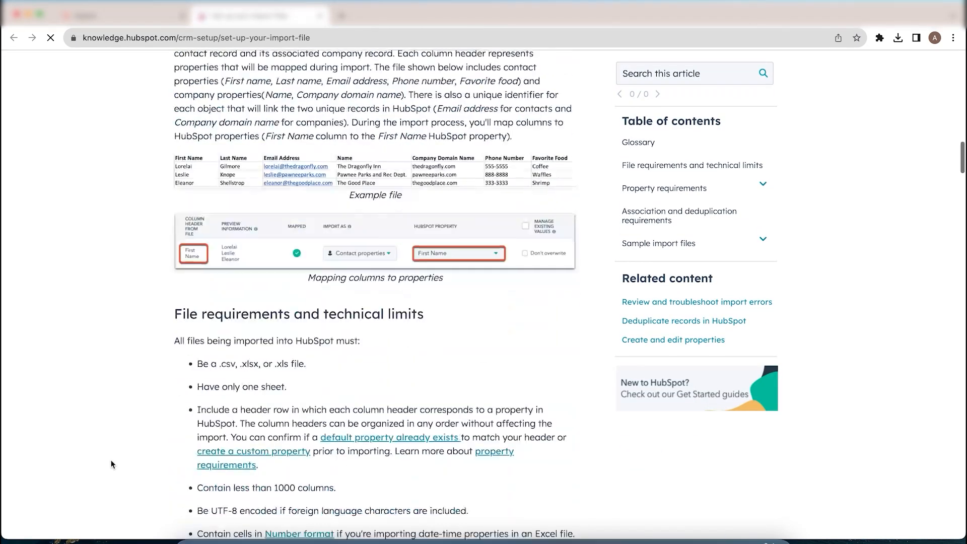
pyautogui.scroll(-20, 112, 463)
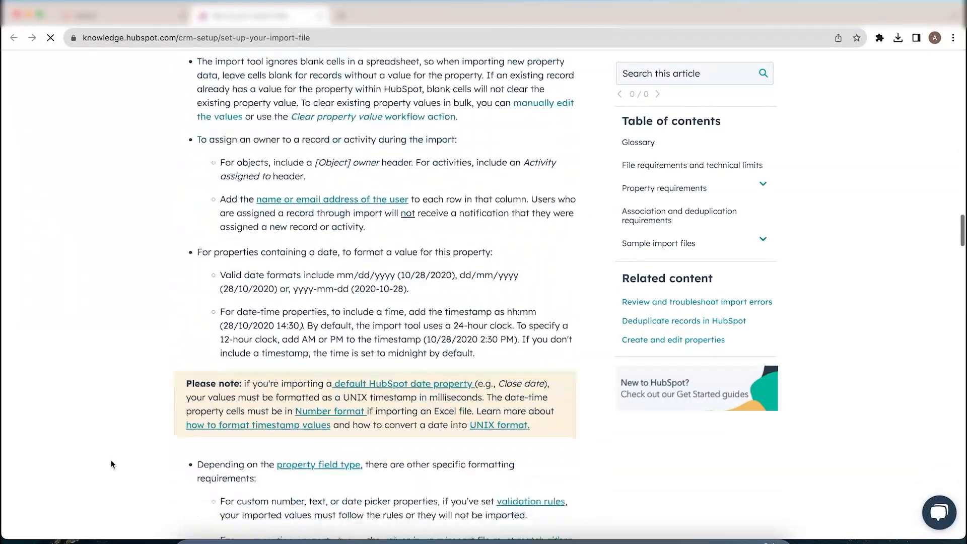
pyautogui.scroll(-15, 112, 463)
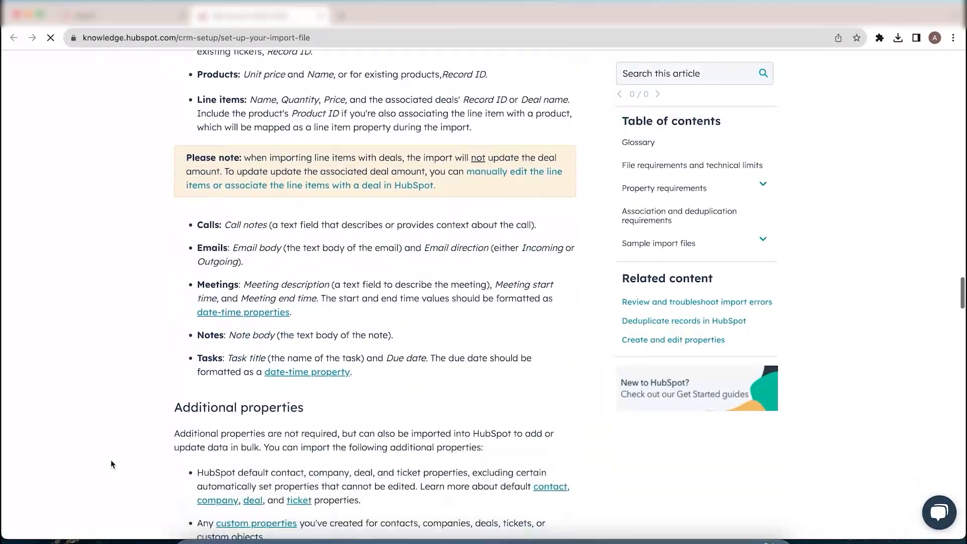
pyautogui.scroll(-1, 111, 460)
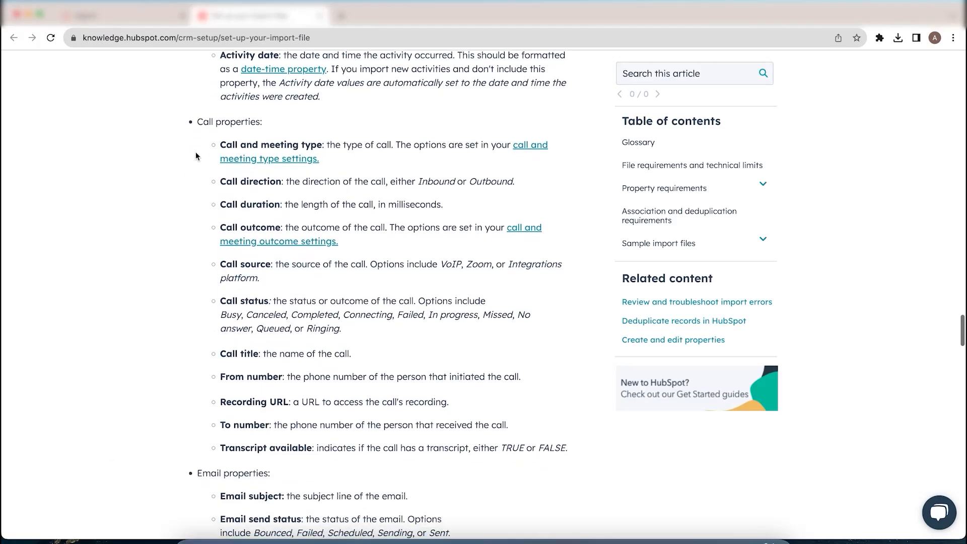
pyautogui.moveTo(217, 145); pyautogui.dragTo(296, 292)
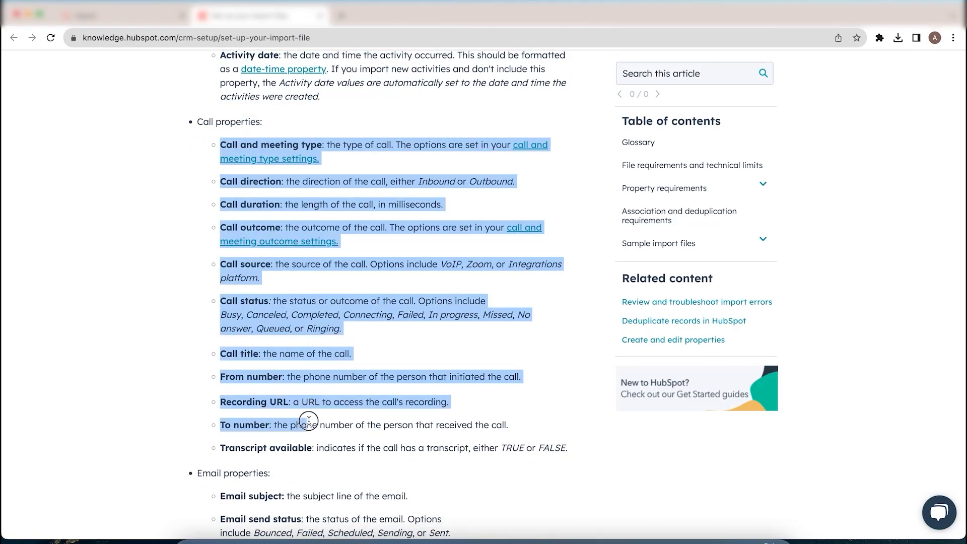
pyautogui.click(296, 406)
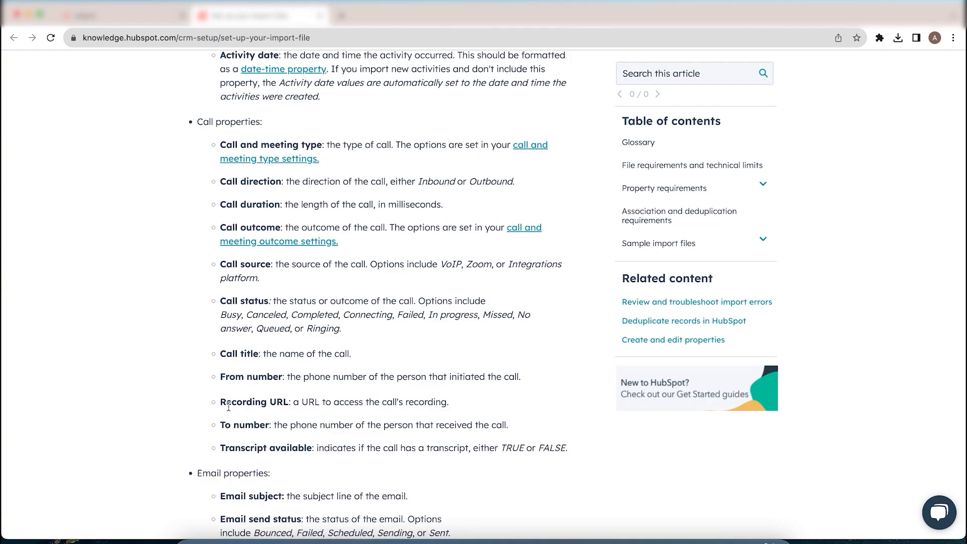
pyautogui.scroll(-1, 228, 406)
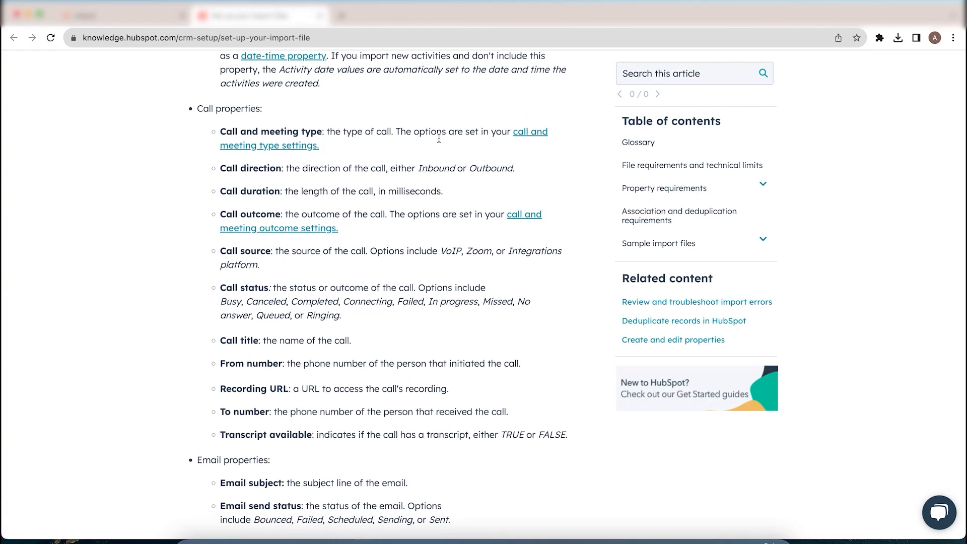
# Examine the sample import files for one object or activity, highlighting the Contacts and Calls sample spreadsheets.
pyautogui.scroll(-3, 146, 334)
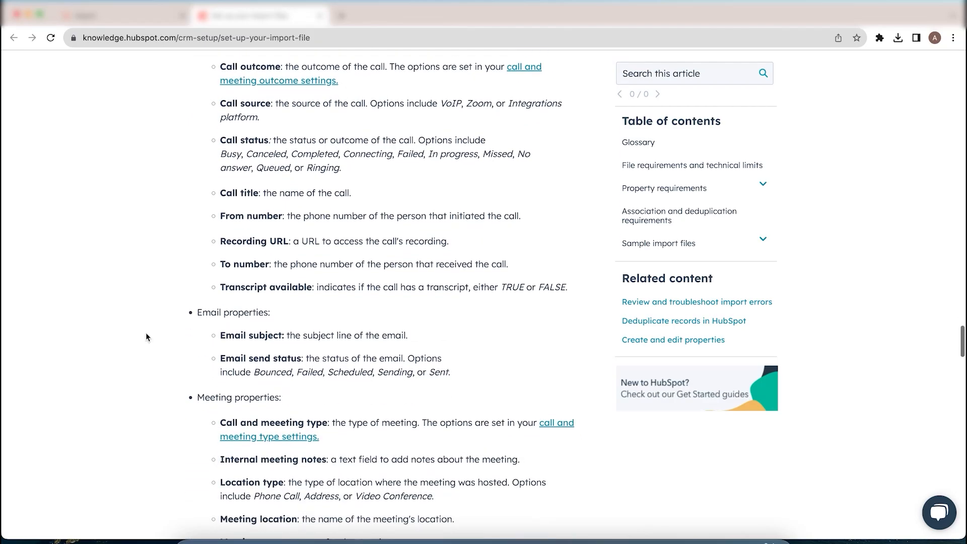
pyautogui.scroll(-15, 146, 335)
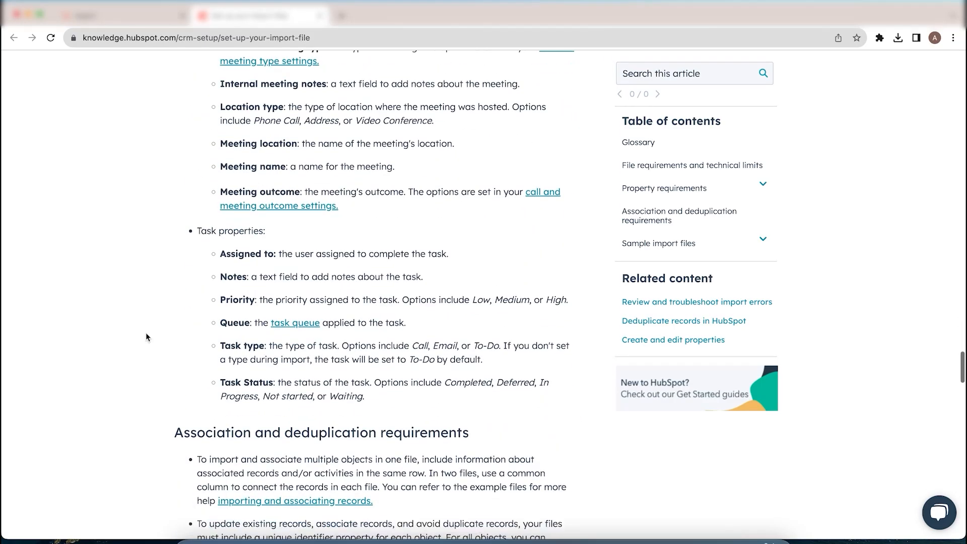
pyautogui.scroll(-6, 146, 335)
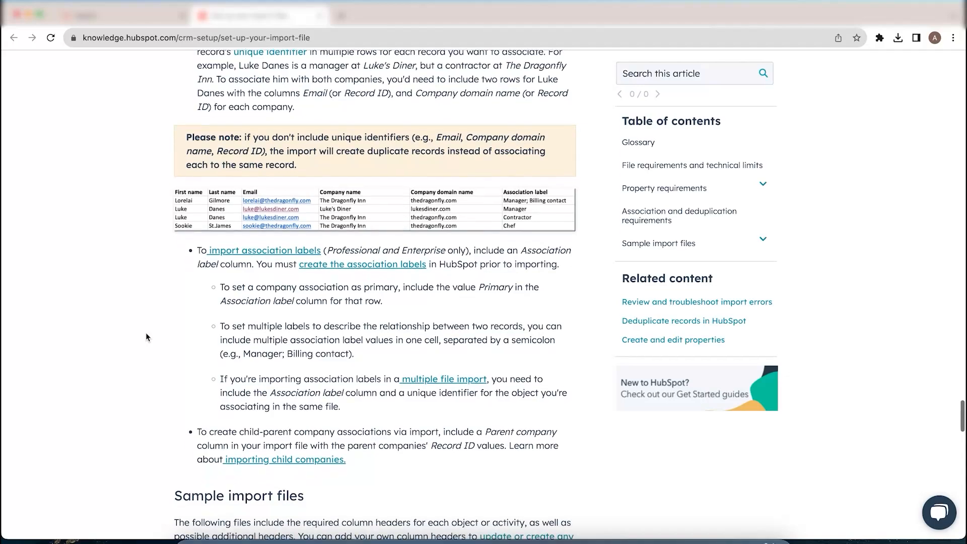
pyautogui.scroll(-3, 146, 336)
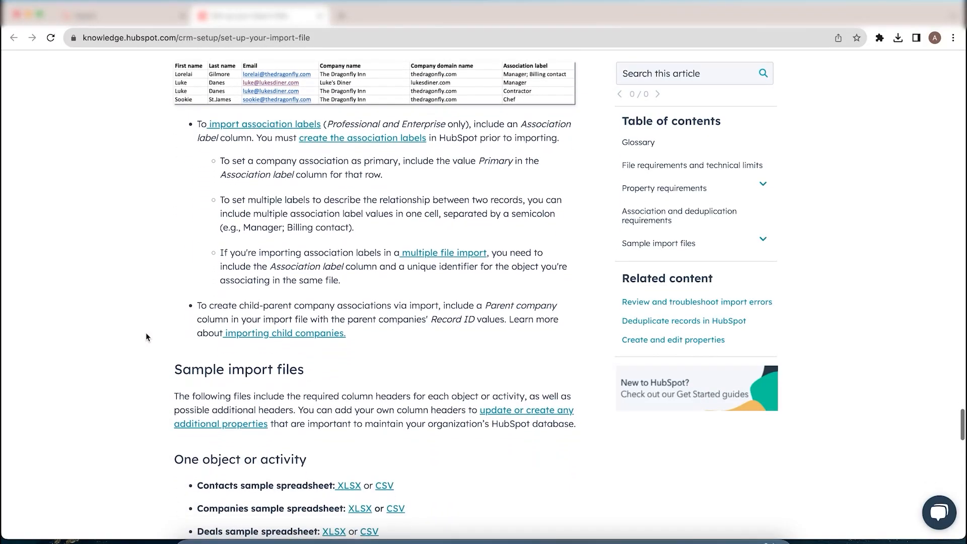
pyautogui.scroll(-5, 146, 336)
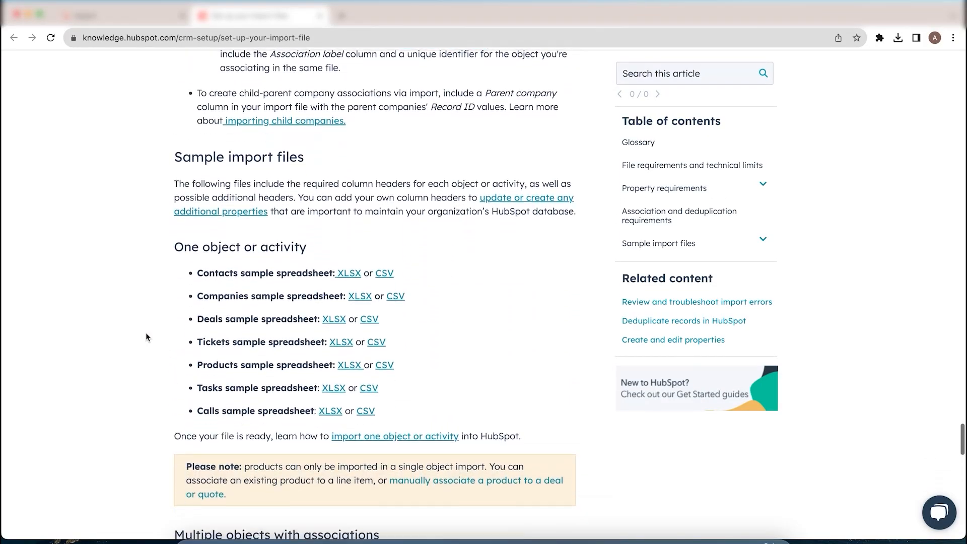
pyautogui.moveTo(196, 256); pyautogui.dragTo(330, 256)
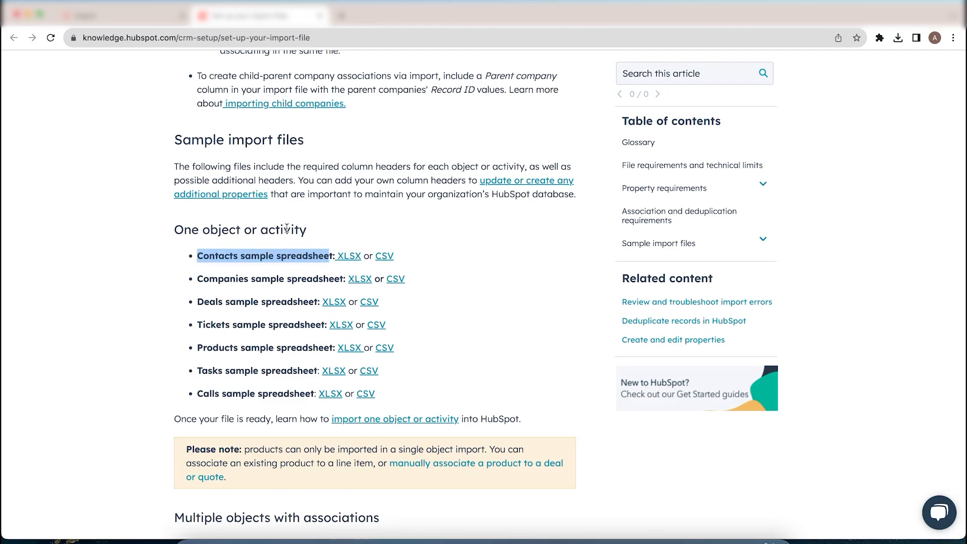
pyautogui.scroll(-3, 107, 433)
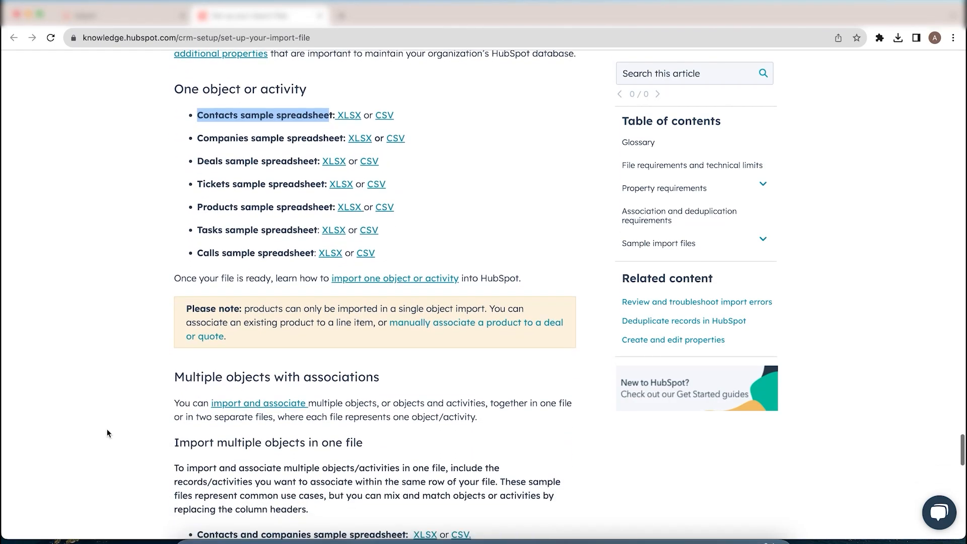
pyautogui.scroll(-2, 107, 432)
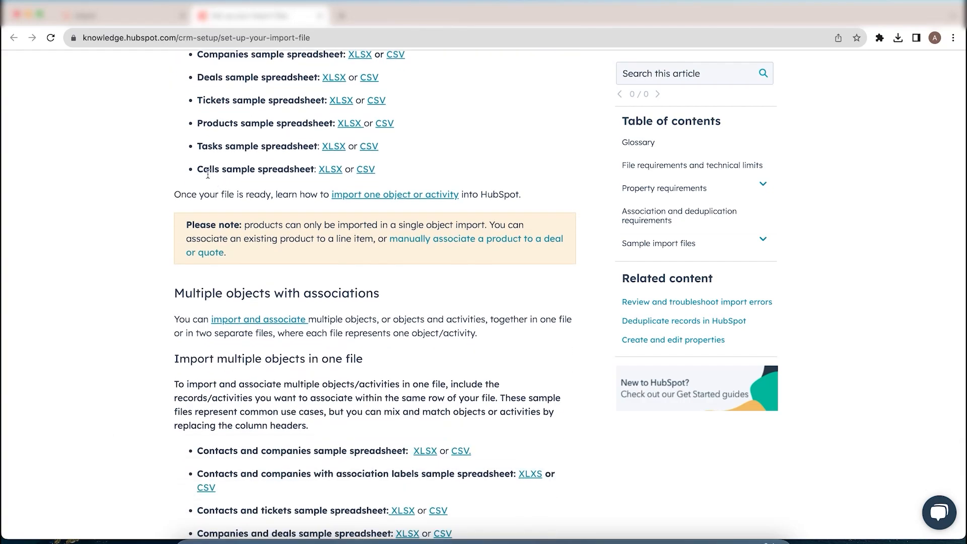
pyautogui.moveTo(200, 172); pyautogui.dragTo(285, 170)
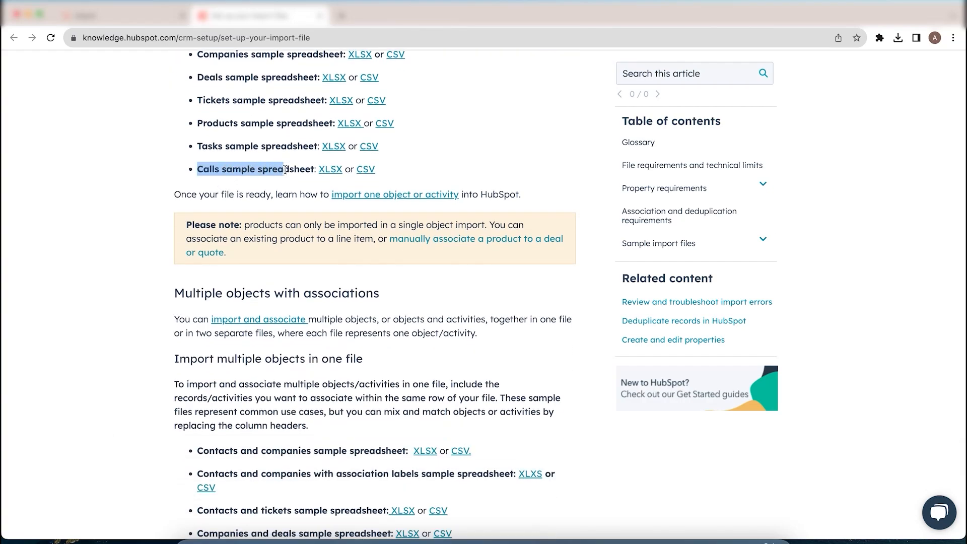
pyautogui.scroll(-1, 99, 273)
pyautogui.scroll(1, 99, 273)
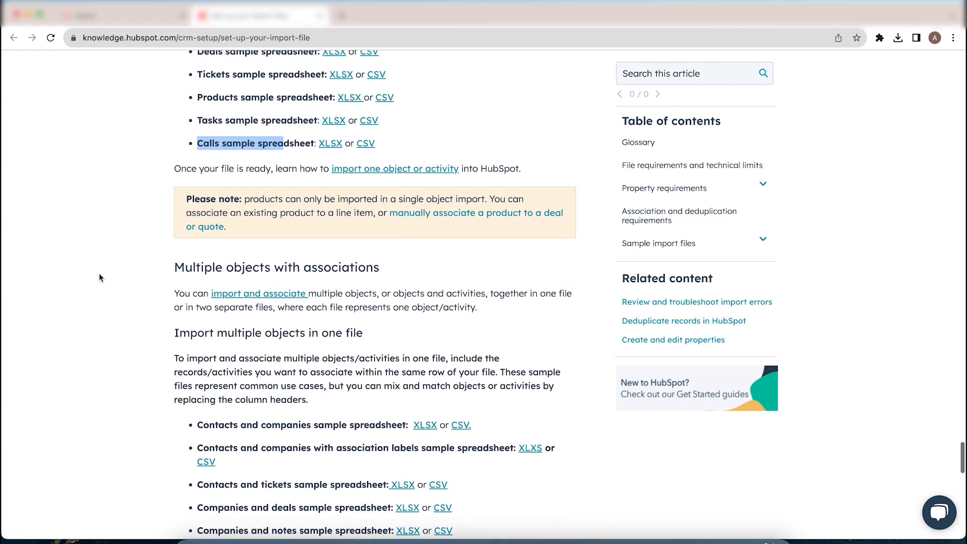
# Examine the samples for importing multiple objects in one file, highlighting the Calls and contacts sample spreadsheet.
pyautogui.scroll(-4, 99, 273)
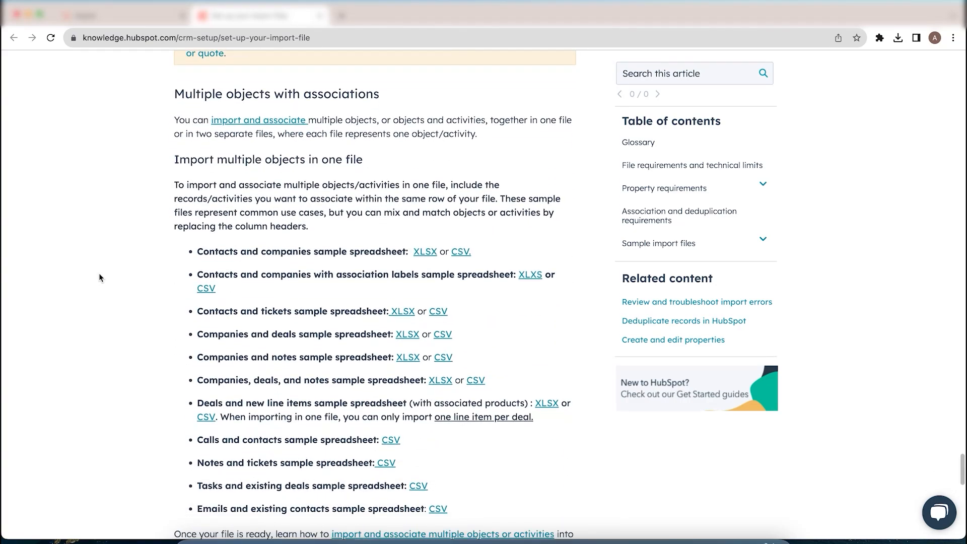
pyautogui.moveTo(176, 95); pyautogui.dragTo(377, 89)
pyautogui.scroll(-1, 106, 235)
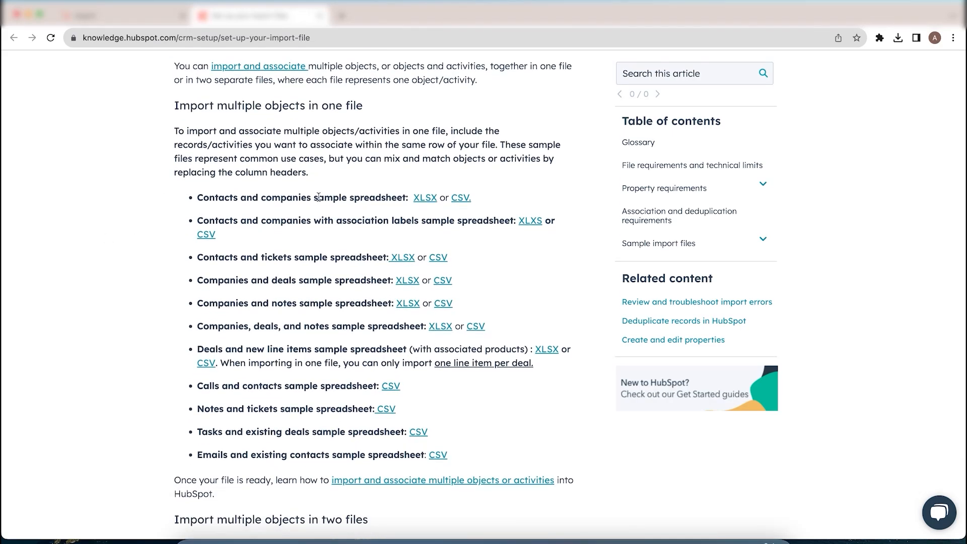
pyautogui.scroll(-1, 302, 228)
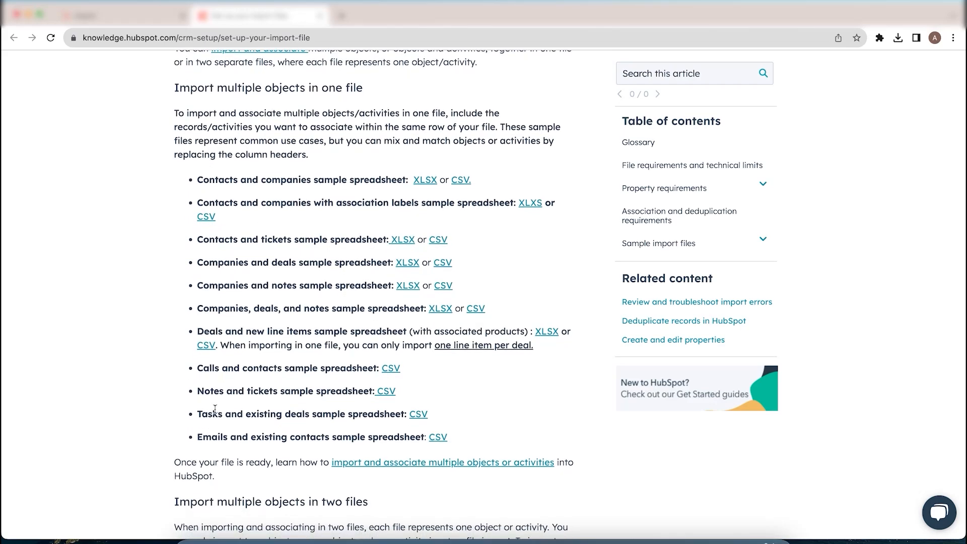
pyautogui.moveTo(200, 370); pyautogui.dragTo(283, 371)
pyautogui.click(243, 369)
pyautogui.click(283, 371)
pyautogui.moveTo(197, 367); pyautogui.dragTo(283, 367)
pyautogui.moveTo(342, 354); pyautogui.dragTo(356, 361)
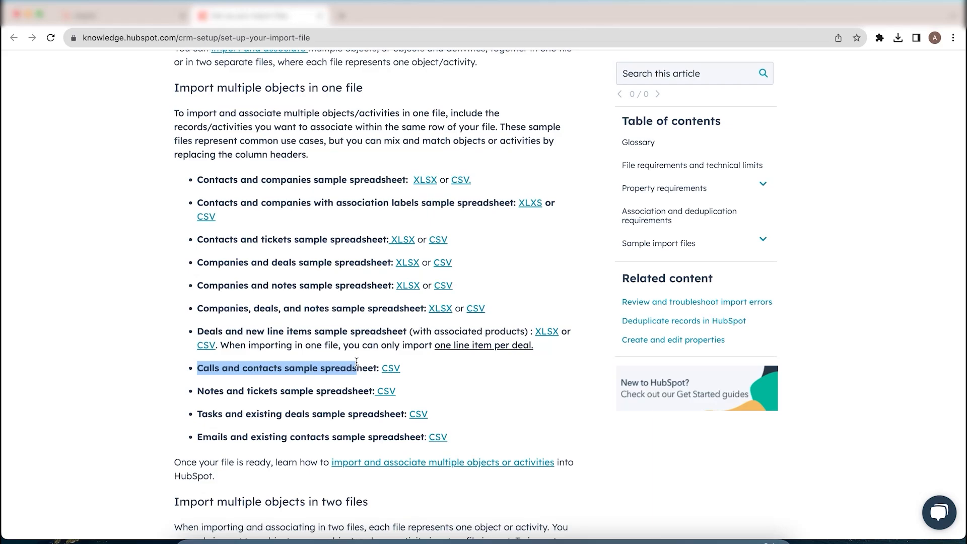
pyautogui.scroll(-1, 357, 361)
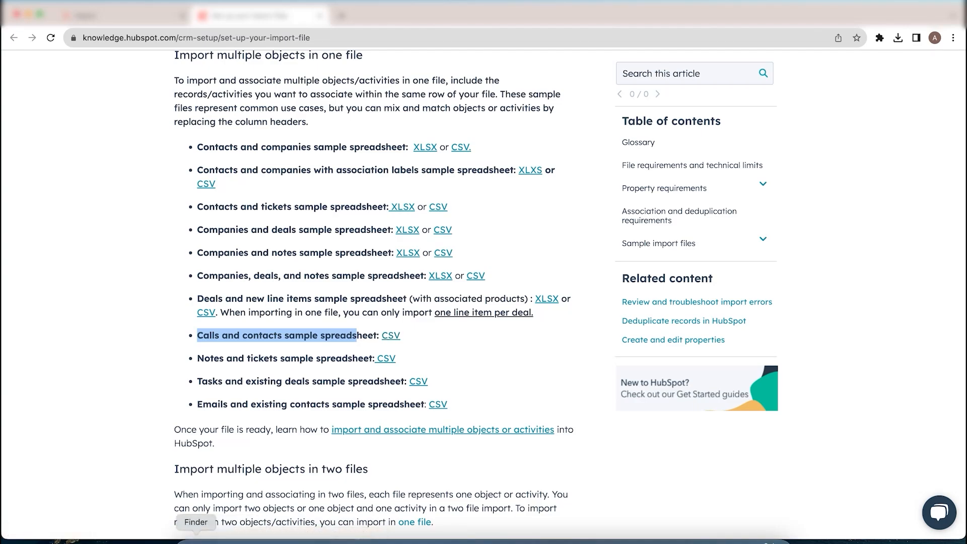
# Switch to Finder, view the calls-only sample spreadsheet from the Downloads folder in Excel, and close it.
pyautogui.click(196, 537)
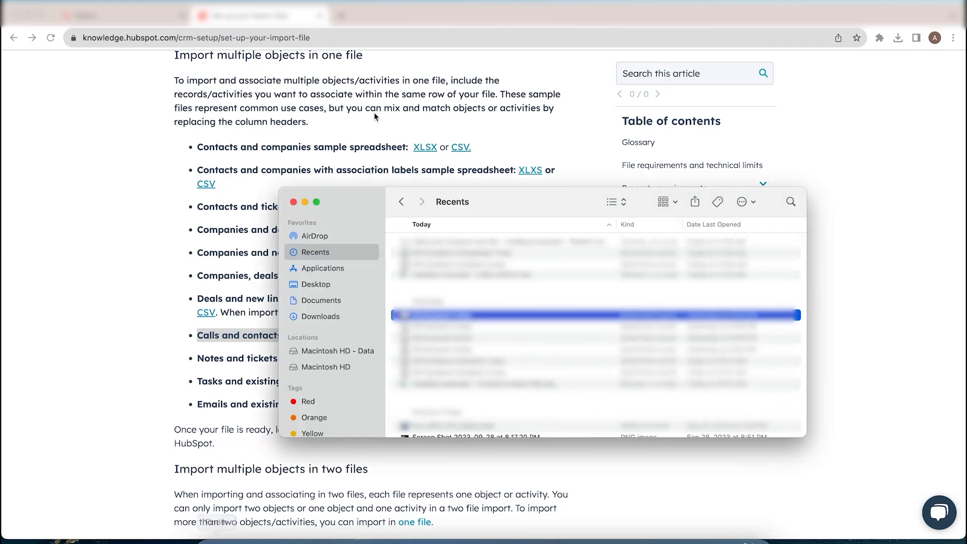
pyautogui.click(325, 316)
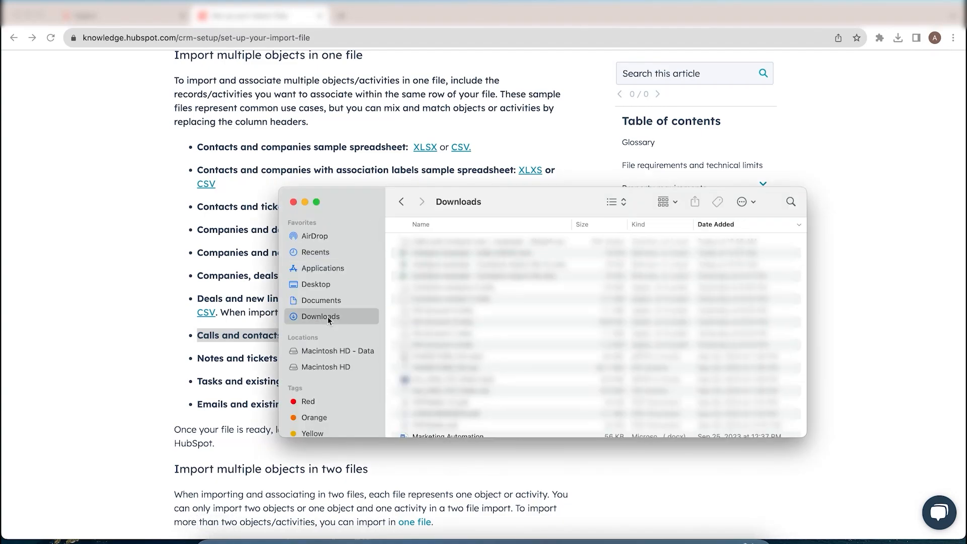
pyautogui.click(451, 253)
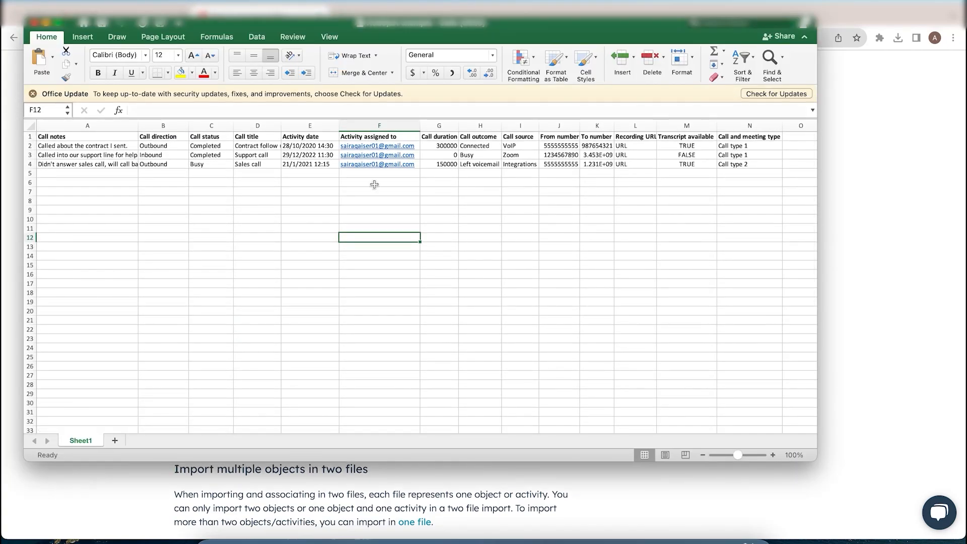
pyautogui.click(33, 22)
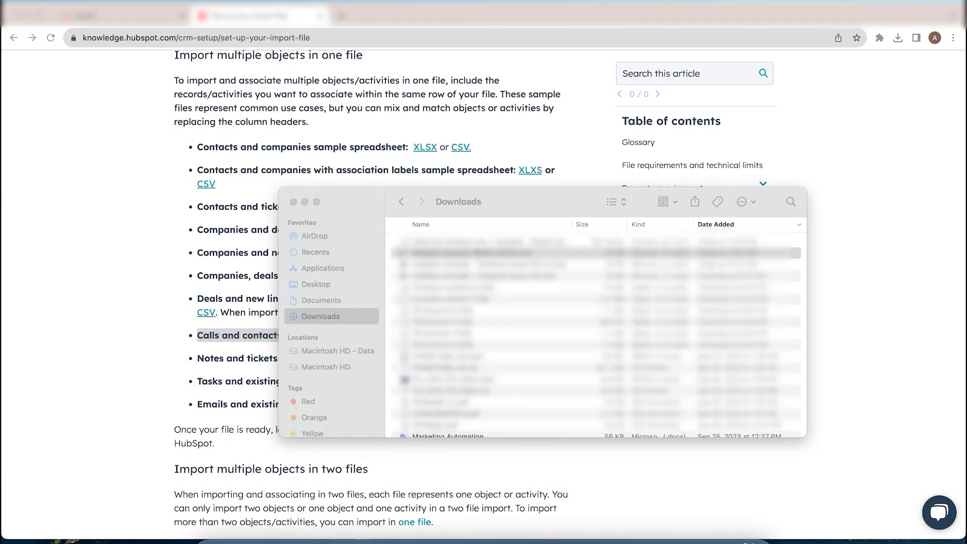
# Open the "Calls and contacts one file" example from Downloads and examine its call columns and contact name columns.
pyautogui.doubleClick(475, 242)
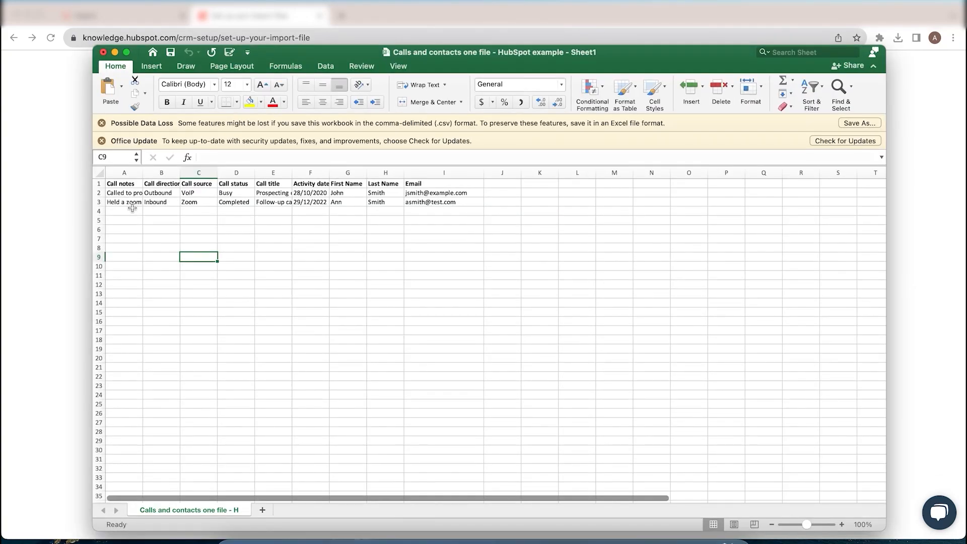
pyautogui.moveTo(348, 185); pyautogui.dragTo(382, 238)
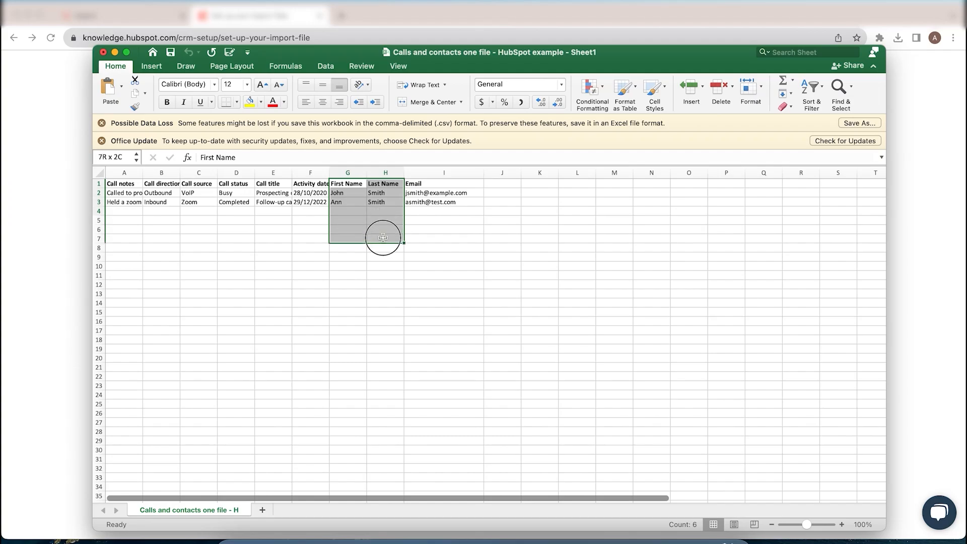
pyautogui.click(443, 230)
pyautogui.moveTo(469, 211); pyautogui.dragTo(141, 183)
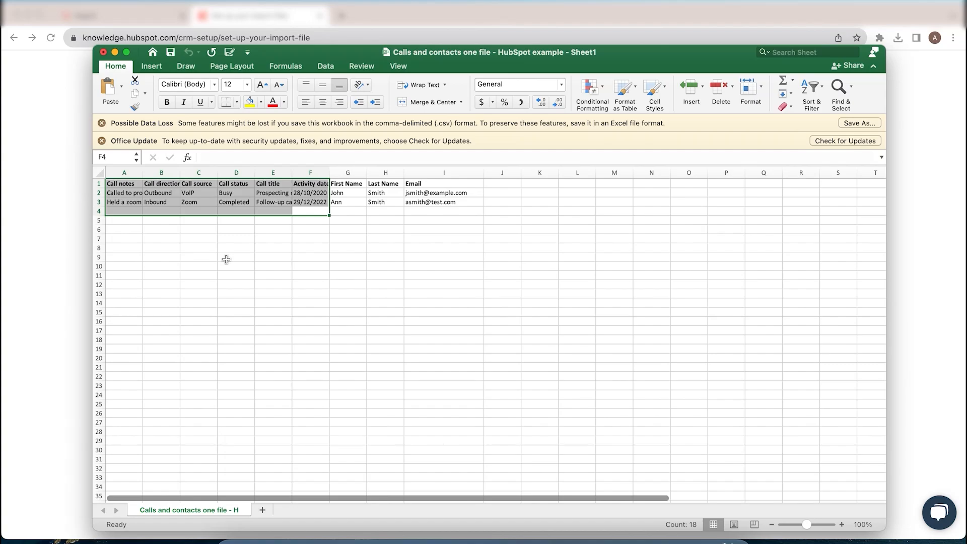
pyautogui.click(248, 321)
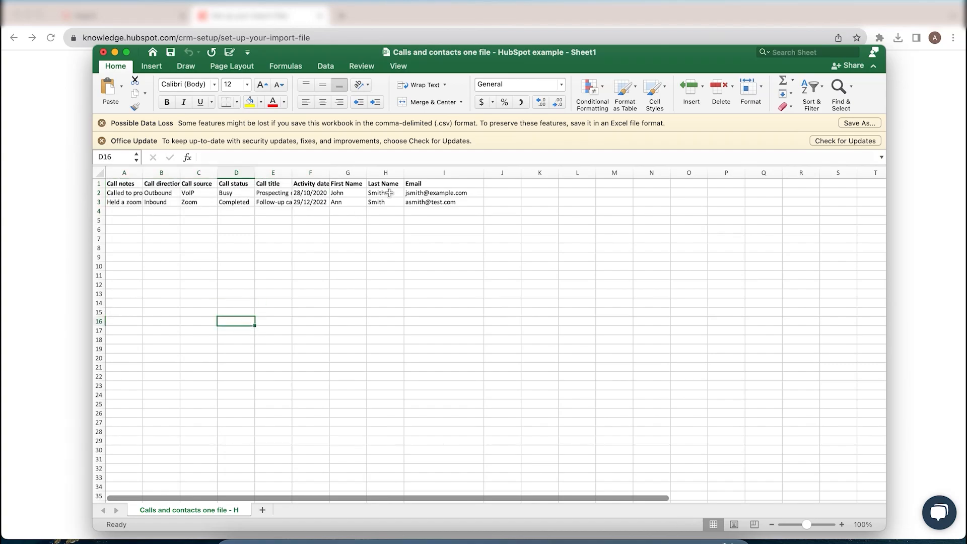
pyautogui.moveTo(337, 193); pyautogui.dragTo(385, 202)
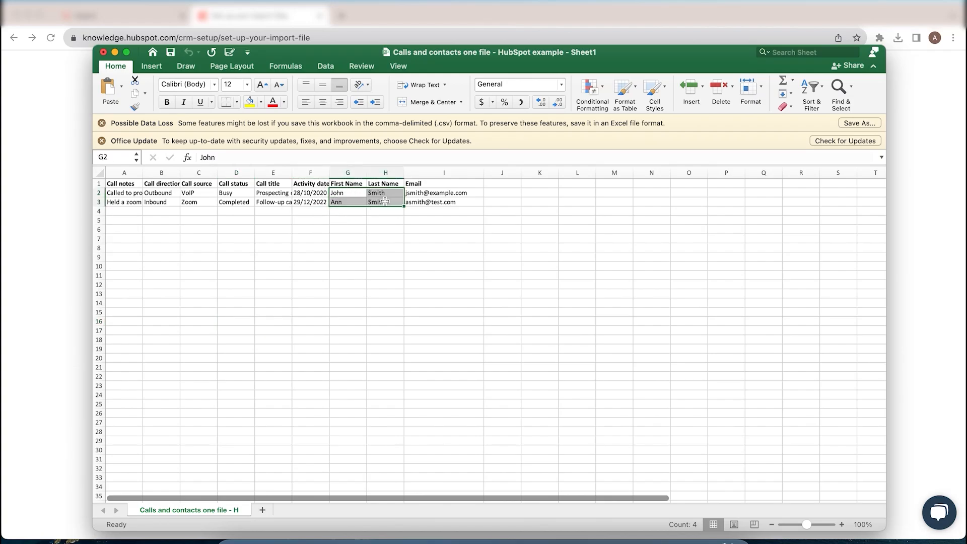
# Clear the cell selection and switch back to the HubSpot import start page in Chrome.
pyautogui.click(347, 265)
pyautogui.click(2, 265)
pyautogui.click(125, 10)
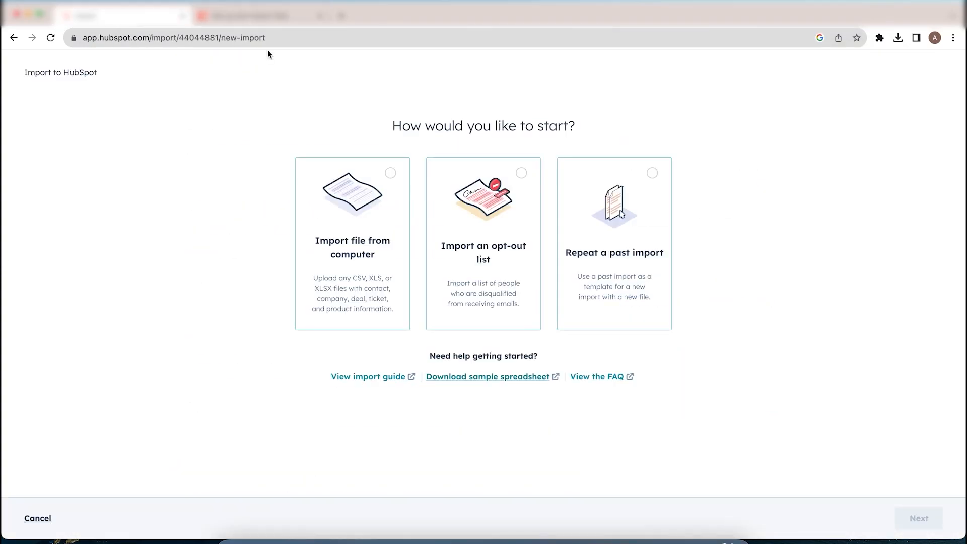
# Set up an import from a computer file, choosing one file containing multiple objects.
pyautogui.click(373, 189)
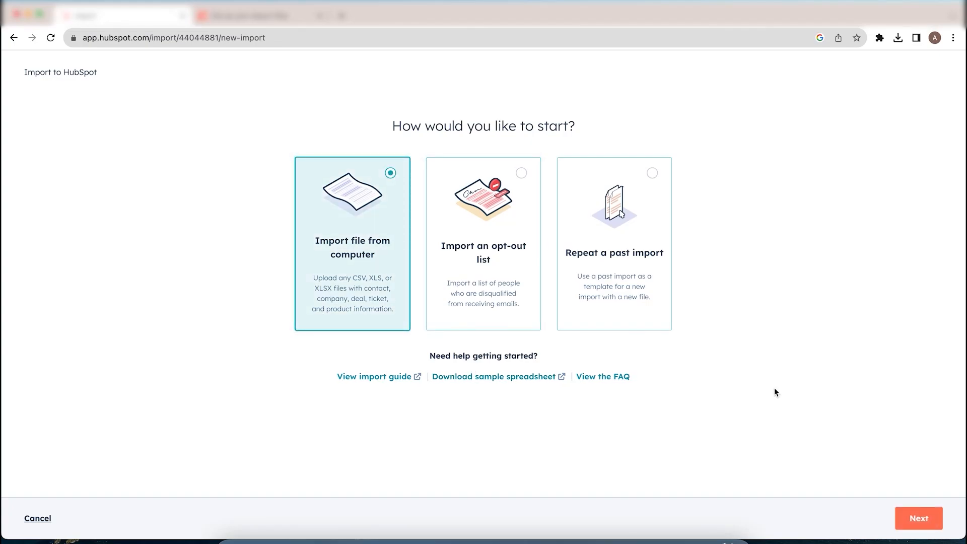
pyautogui.click(917, 518)
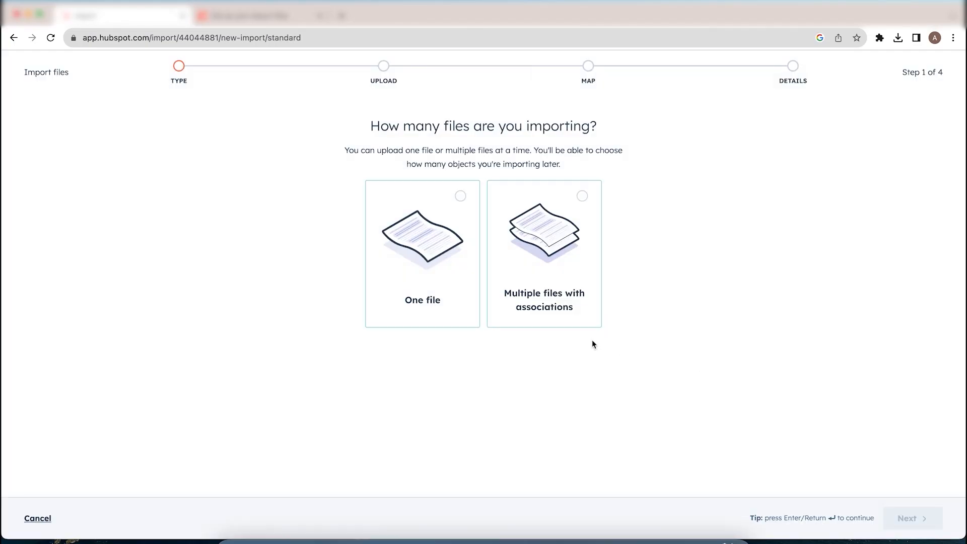
pyautogui.click(466, 196)
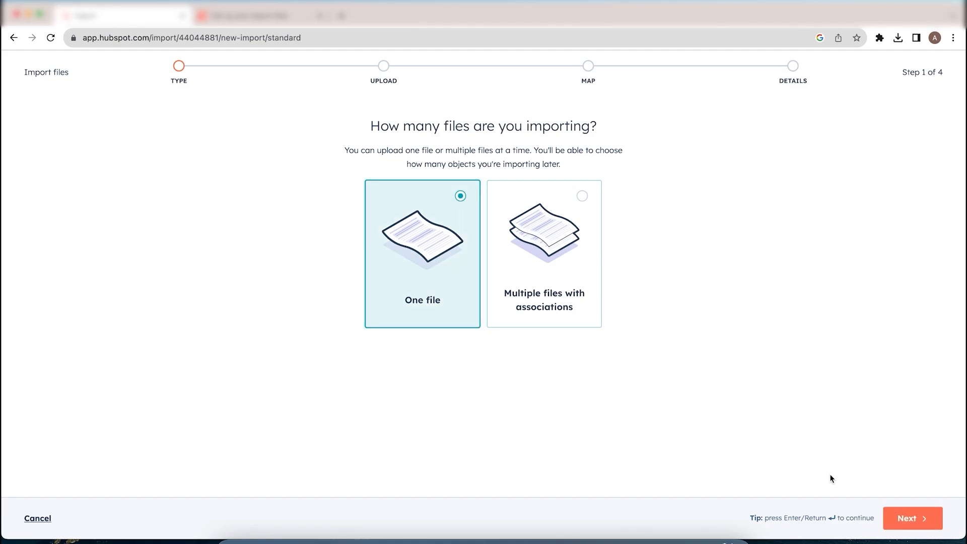
pyautogui.click(912, 518)
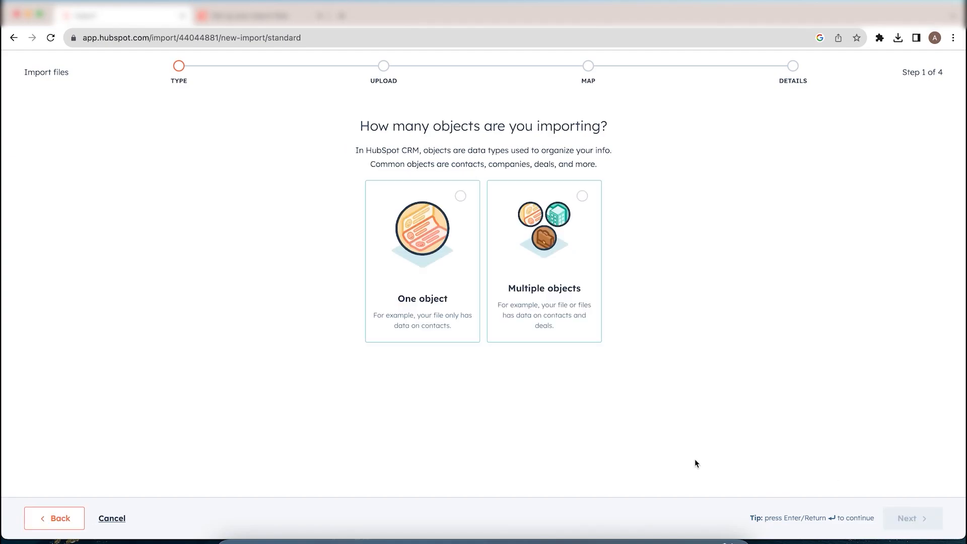
pyautogui.click(580, 202)
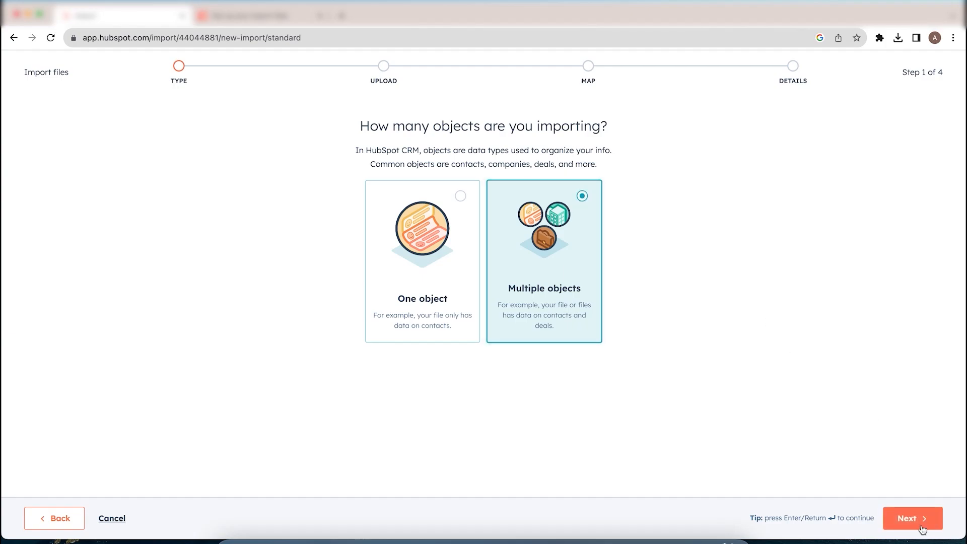
pyautogui.click(920, 518)
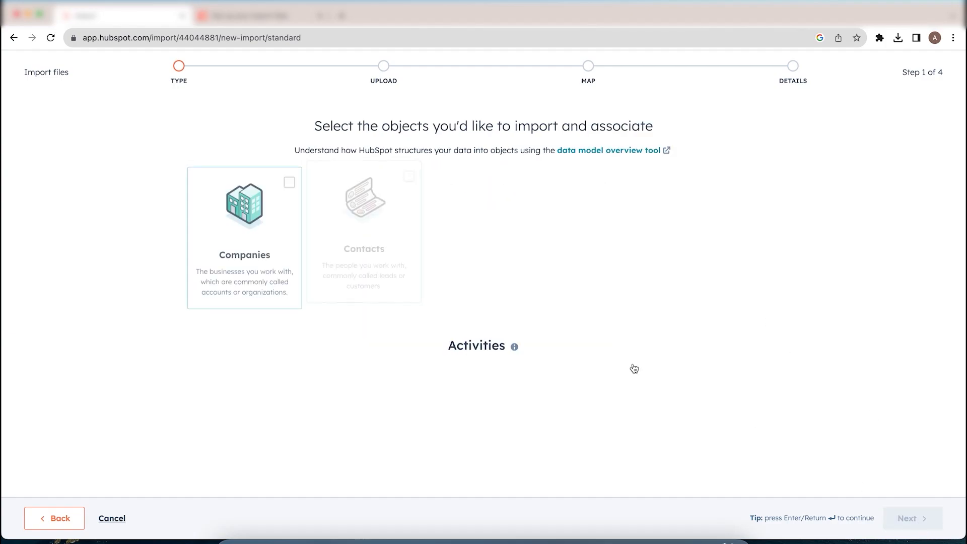
# Choose Contacts and Calls as the objects to import and associate, and continue to the file upload stage.
pyautogui.click(407, 187)
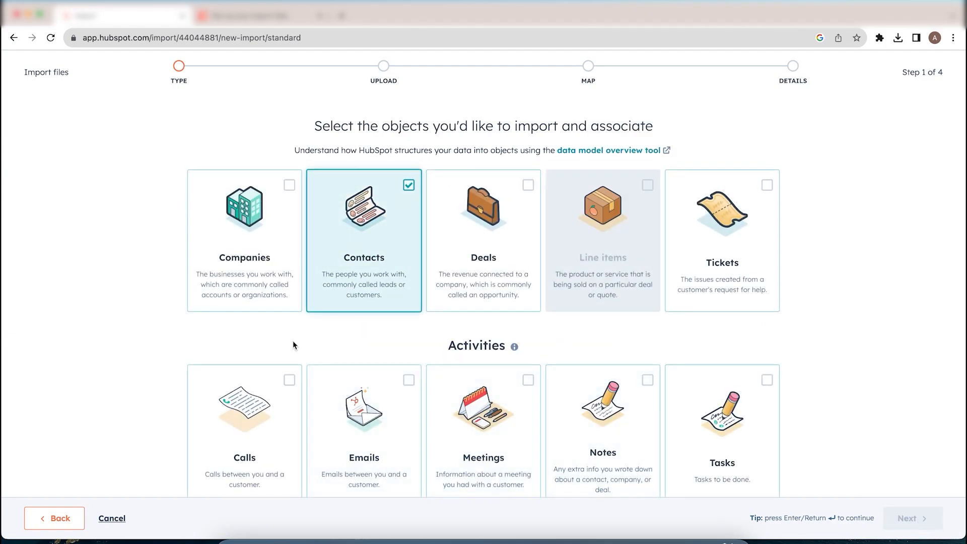
pyautogui.click(289, 379)
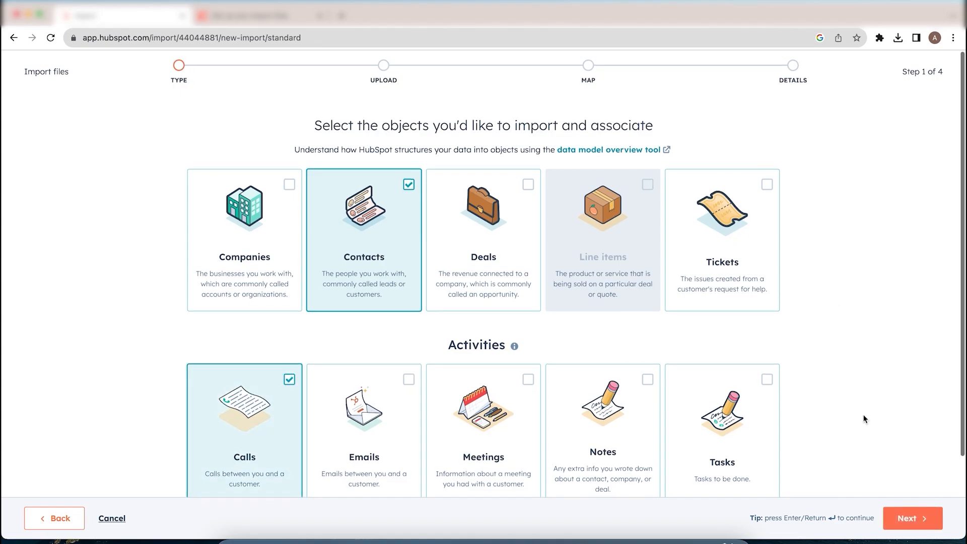
pyautogui.scroll(-1, 864, 419)
pyautogui.click(921, 519)
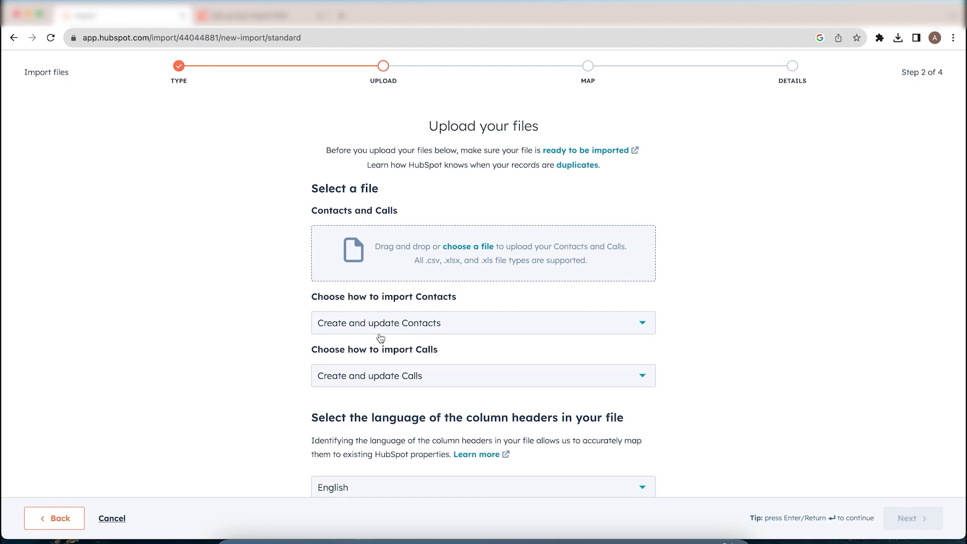
# Upload "Calls and contacts one file - HubSpot example - Sheet1.csv" from Downloads as the Contacts and Calls file.
pyautogui.click(457, 250)
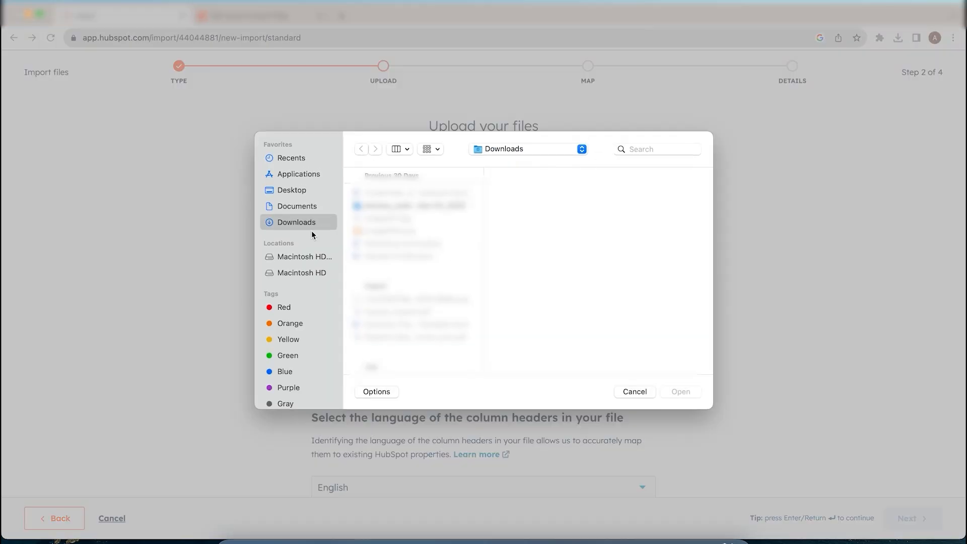
pyautogui.click(413, 195)
pyautogui.click(687, 394)
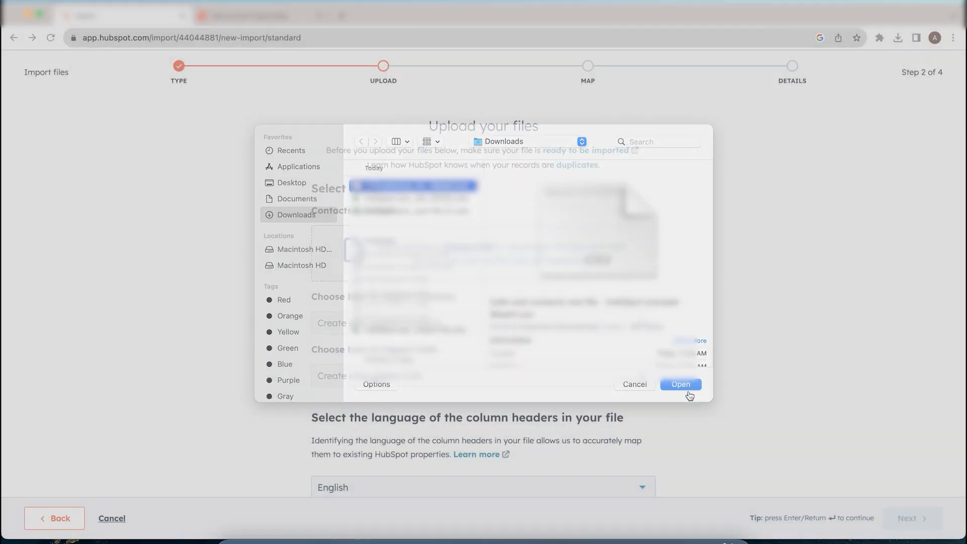
# Set the import to create new Contacts only and create new Calls only, and continue to column mapping.
pyautogui.click(575, 317)
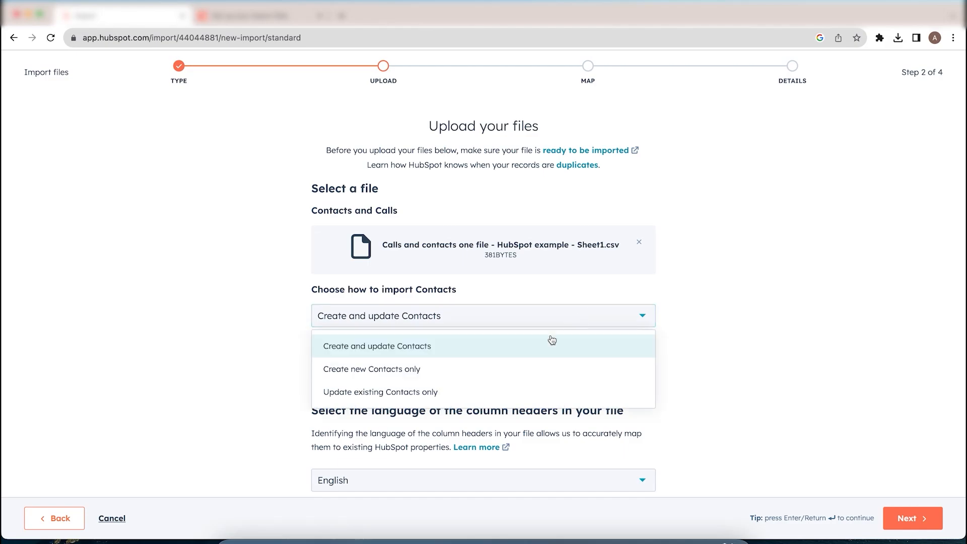
pyautogui.click(518, 370)
pyautogui.click(518, 373)
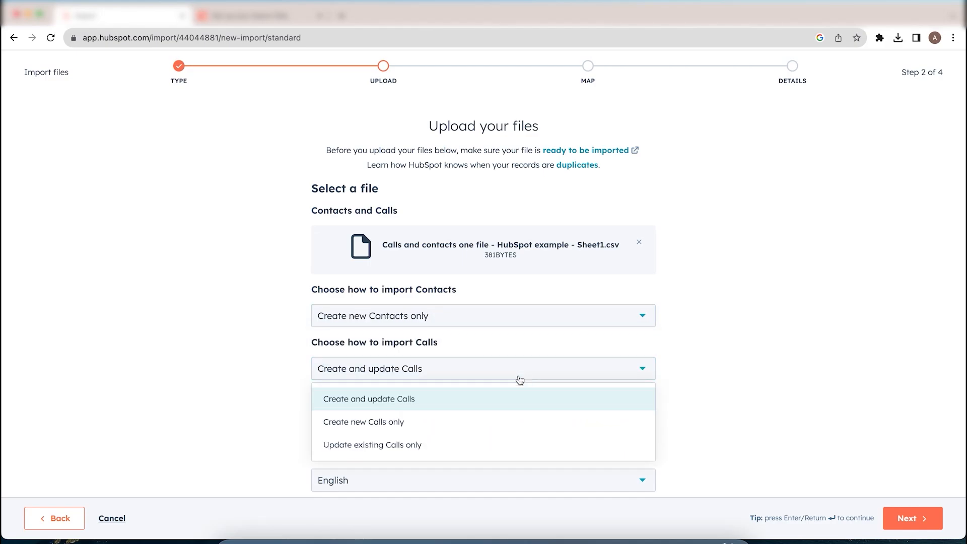
pyautogui.click(492, 421)
pyautogui.scroll(-1, 695, 407)
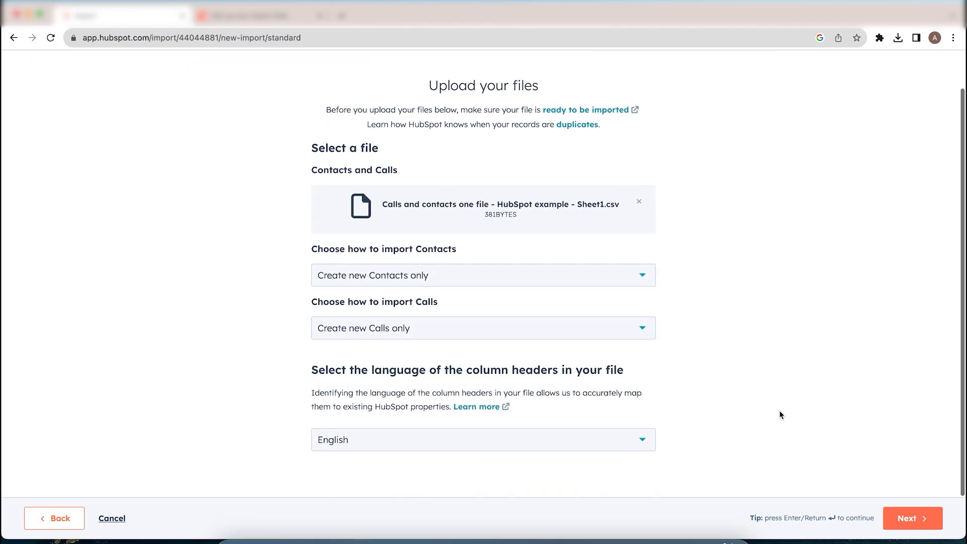
pyautogui.click(913, 517)
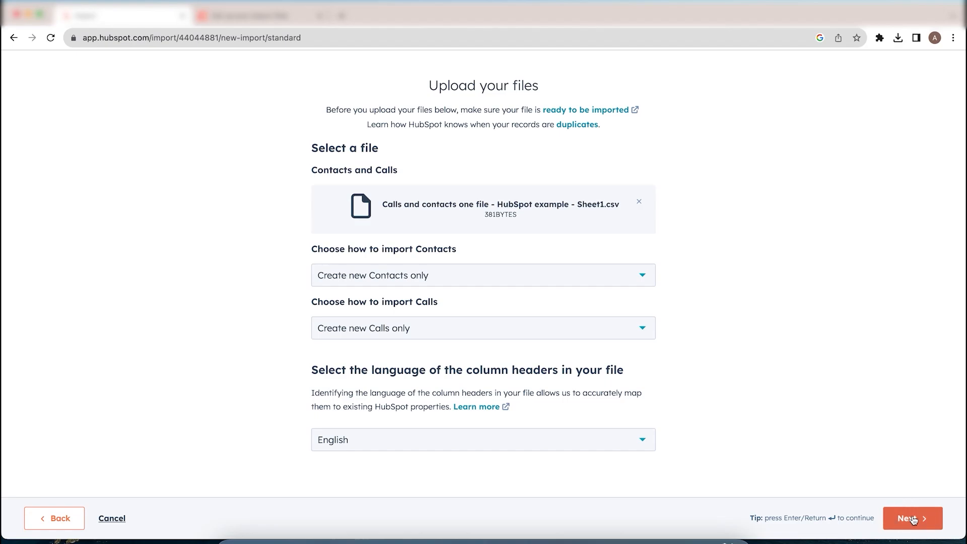
# Fix the Activity date column's import error by setting its date format to mm/dd/yyyy.
pyautogui.moveTo(623, 386)
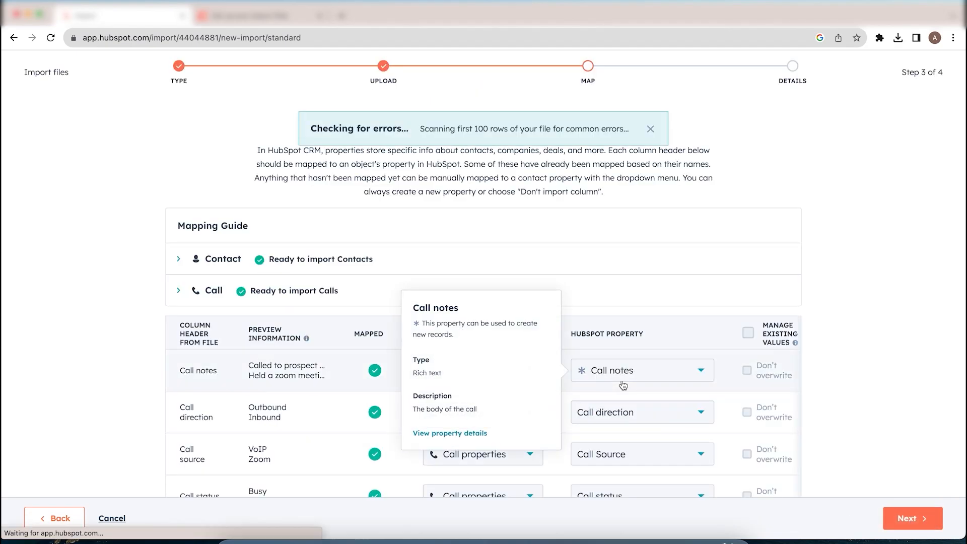
pyautogui.scroll(-5, 623, 385)
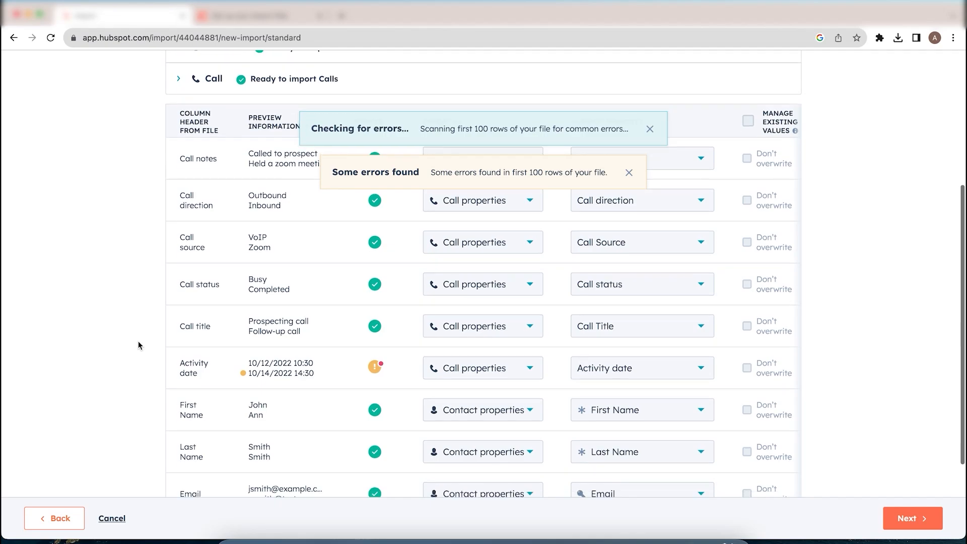
pyautogui.click(375, 321)
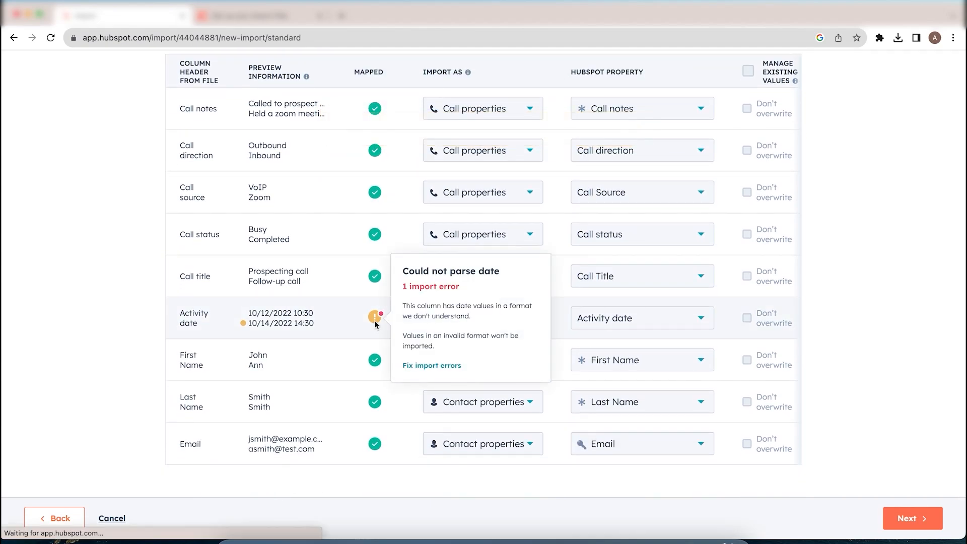
pyautogui.click(375, 322)
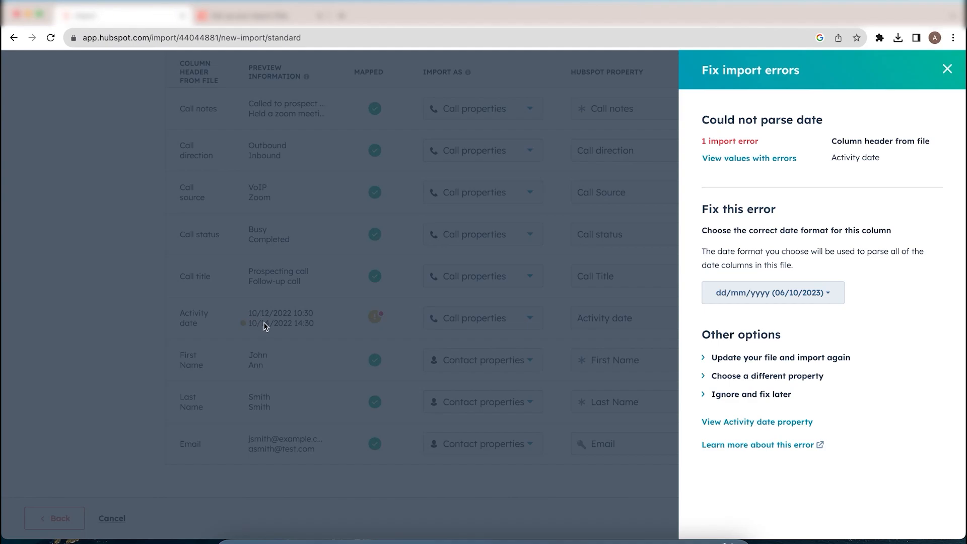
pyautogui.click(781, 295)
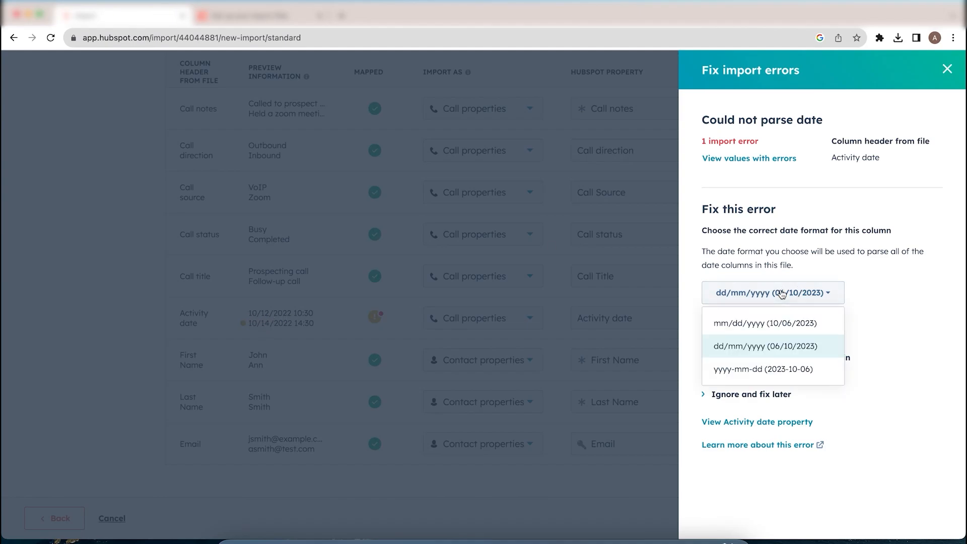
pyautogui.click(769, 327)
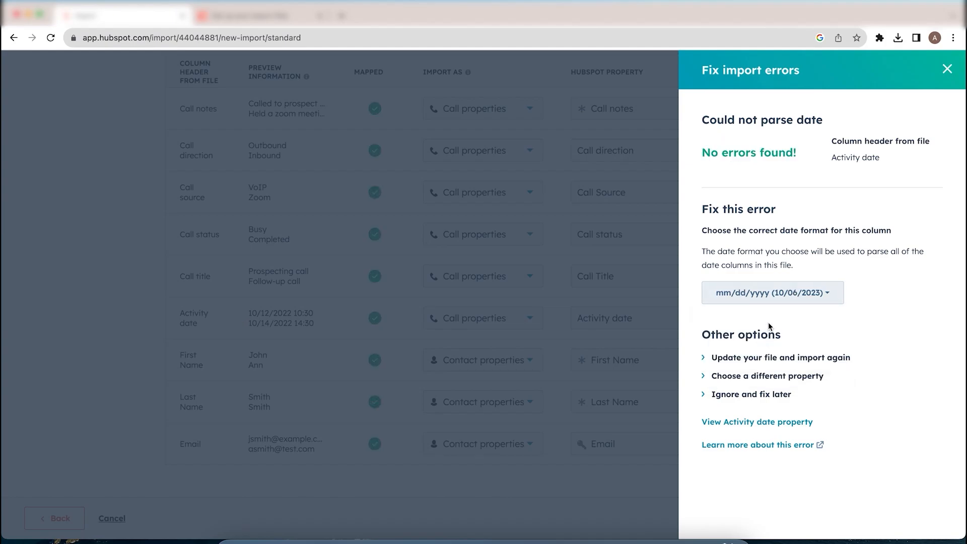
pyautogui.click(947, 69)
# Review the call and contact column mappings and continue to the final import details.
pyautogui.scroll(5, 340, 324)
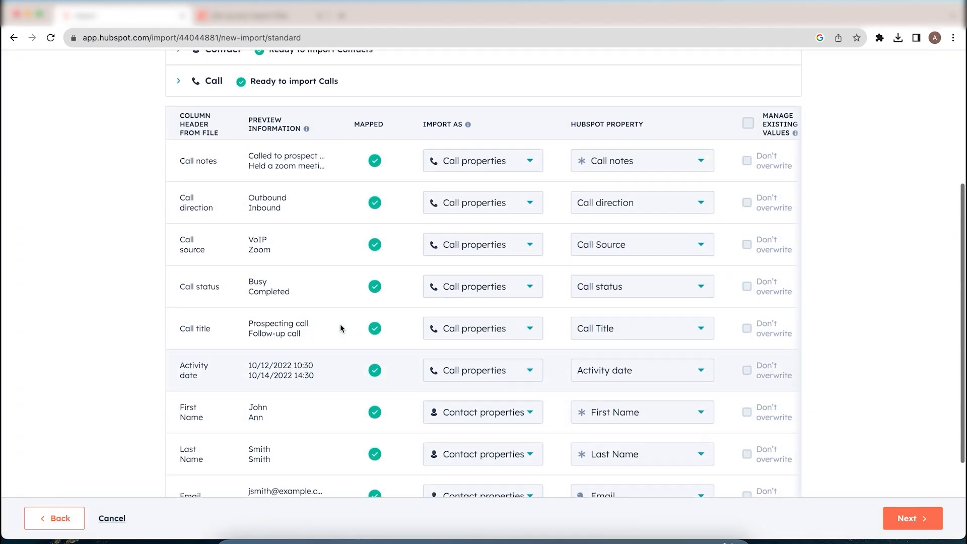
pyautogui.scroll(-2, 340, 324)
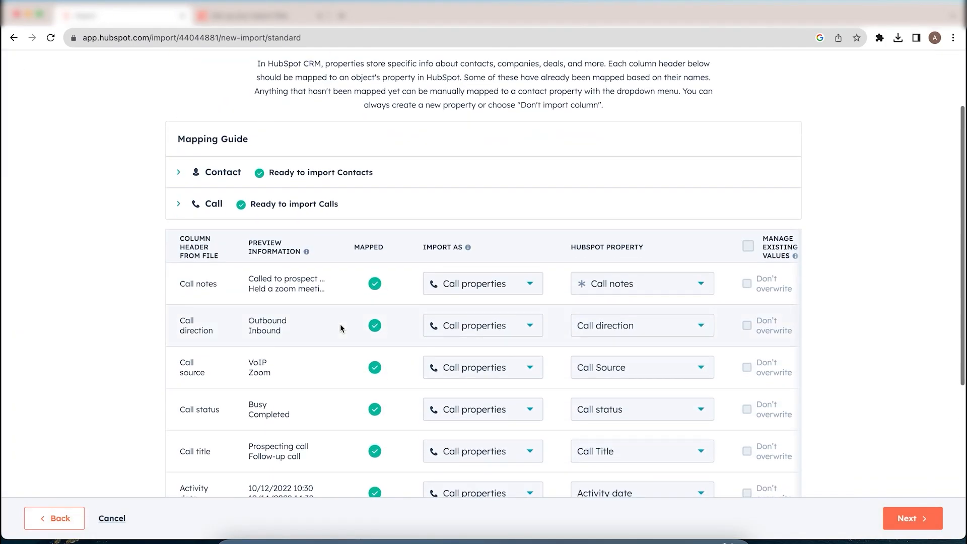
pyautogui.scroll(-4, 340, 325)
pyautogui.scroll(1, 472, 306)
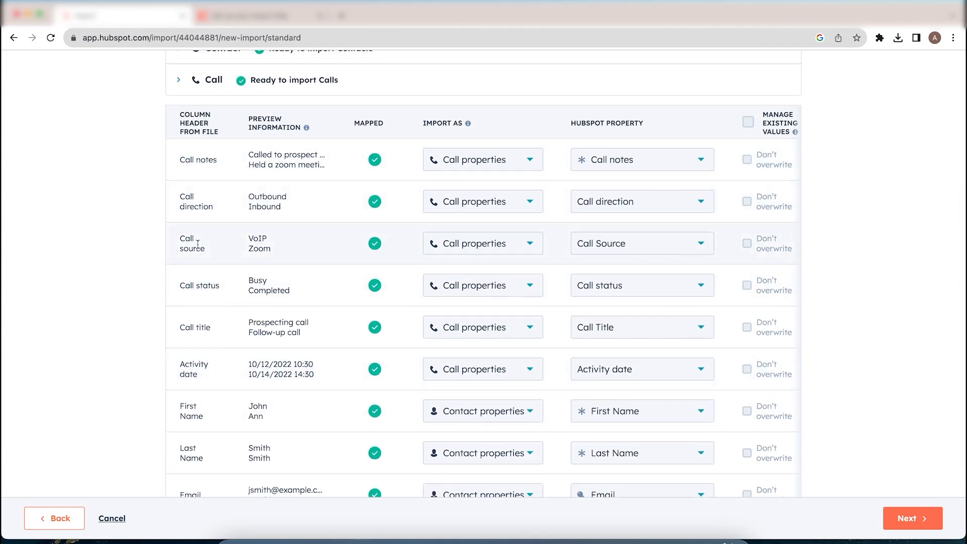
pyautogui.scroll(-1, 282, 326)
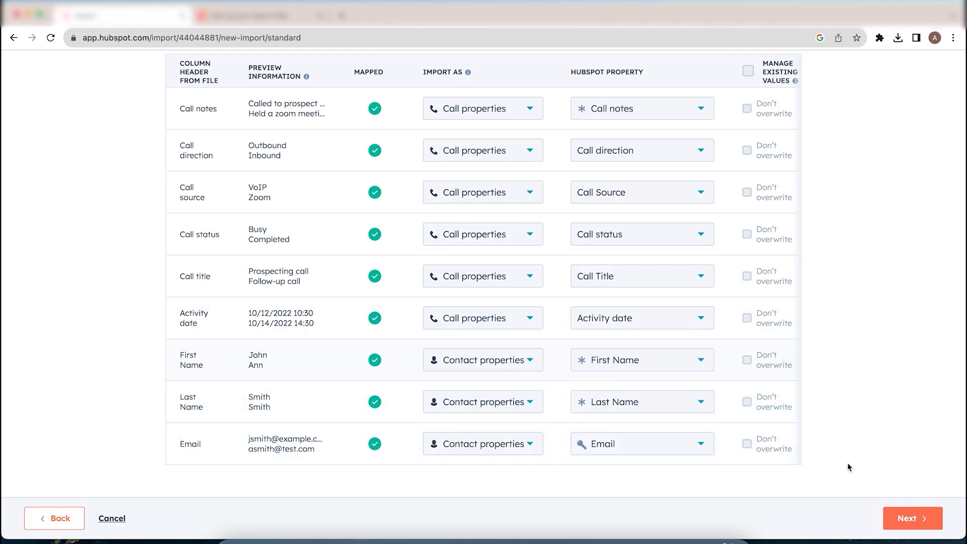
pyautogui.click(907, 518)
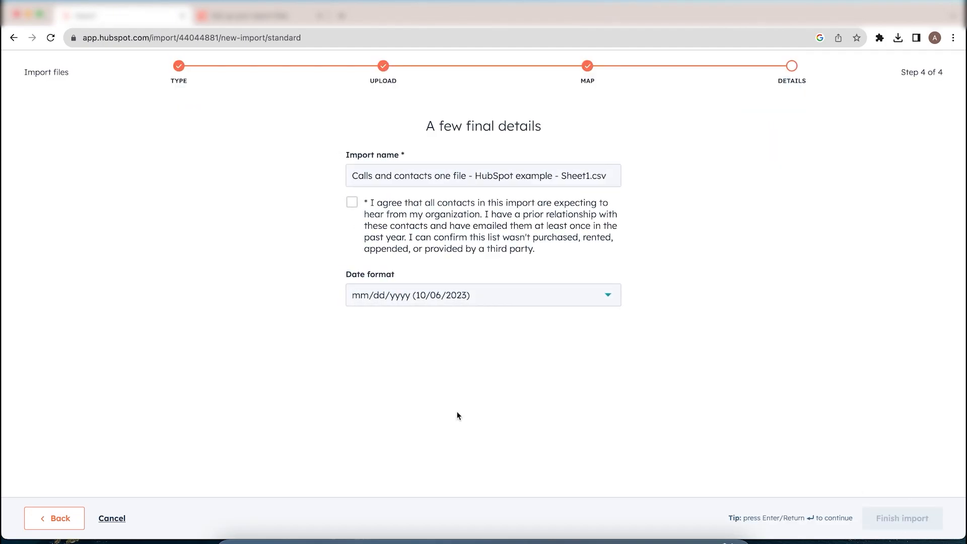
# Accept the contact consent statement, set the date format to dd/mm/yyyy, and finish the import.
pyautogui.click(352, 202)
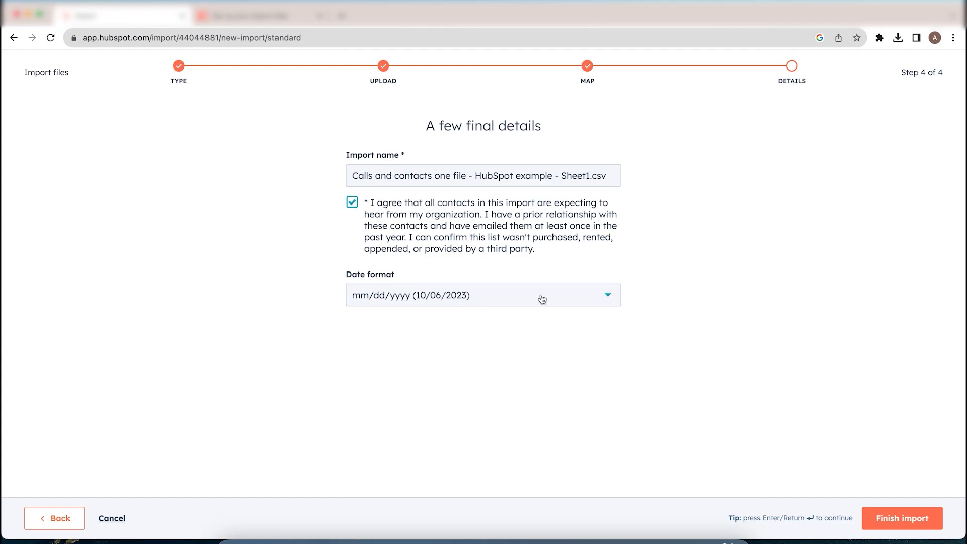
pyautogui.click(542, 299)
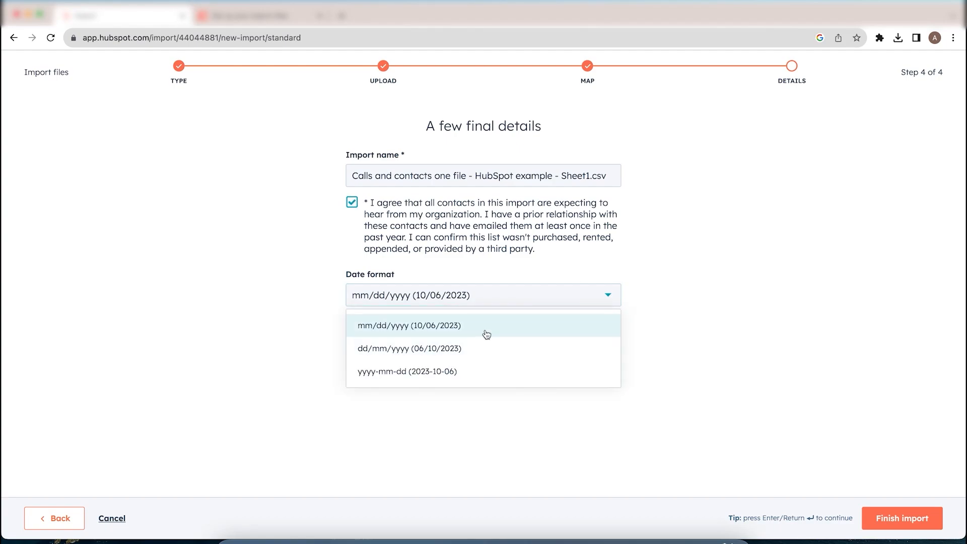
pyautogui.click(479, 348)
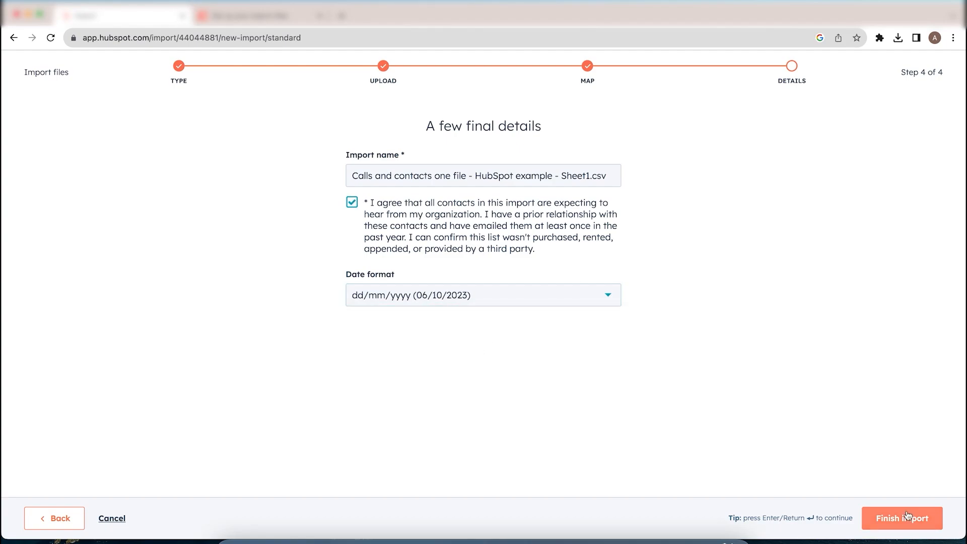
pyautogui.click(899, 529)
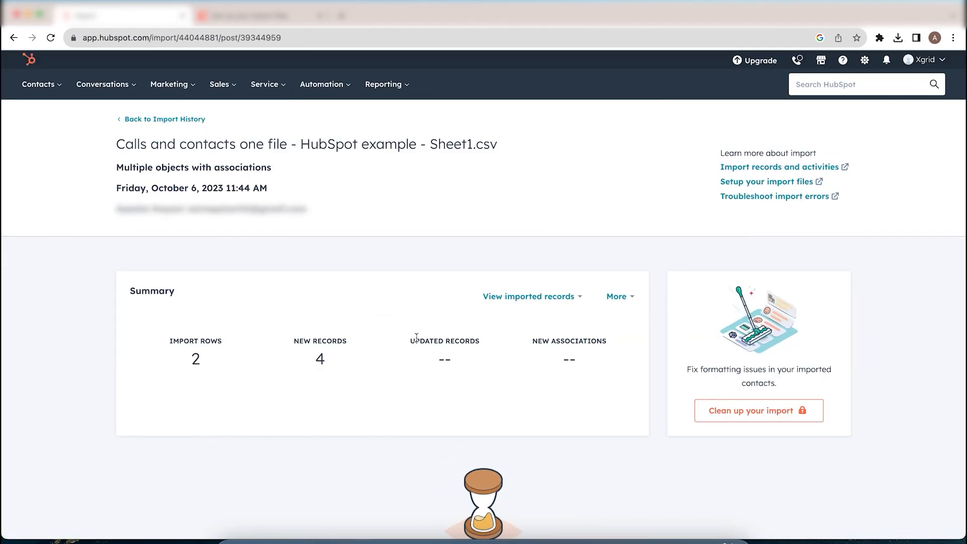
# Open the Calls records and display the All calls view.
pyautogui.click(59, 87)
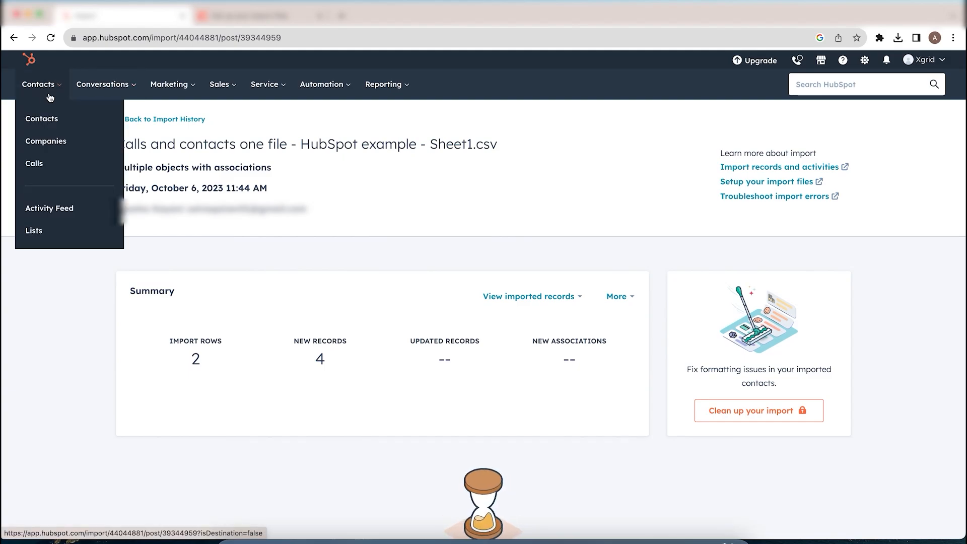
pyautogui.click(40, 119)
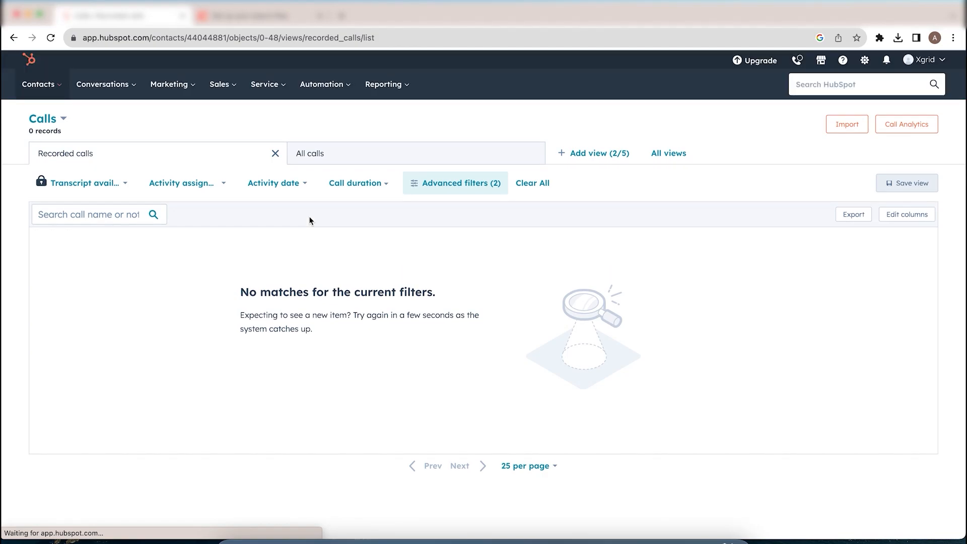
pyautogui.click(339, 161)
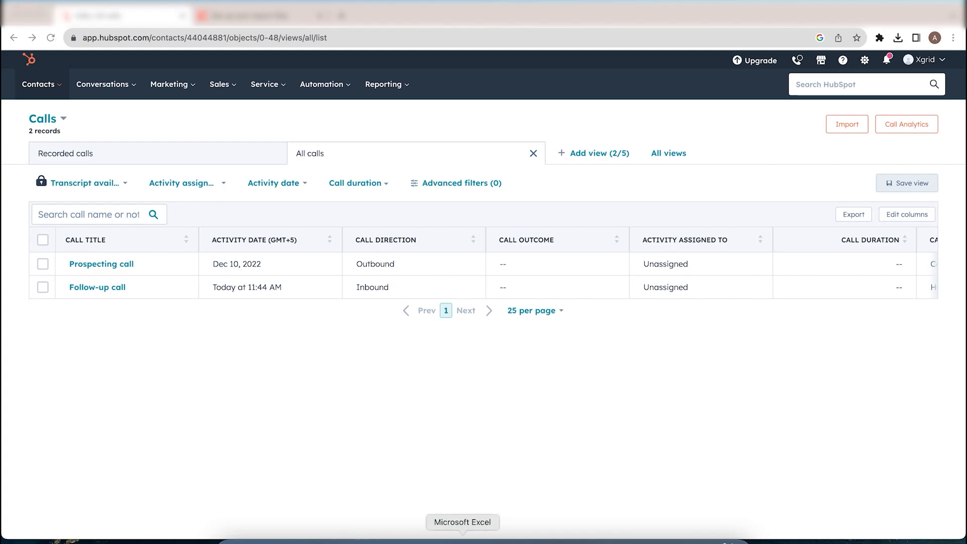
# Compare the imported calls with the source spreadsheet in Excel, and return to HubSpot to examine their call notes and associated contacts.
pyautogui.click(463, 540)
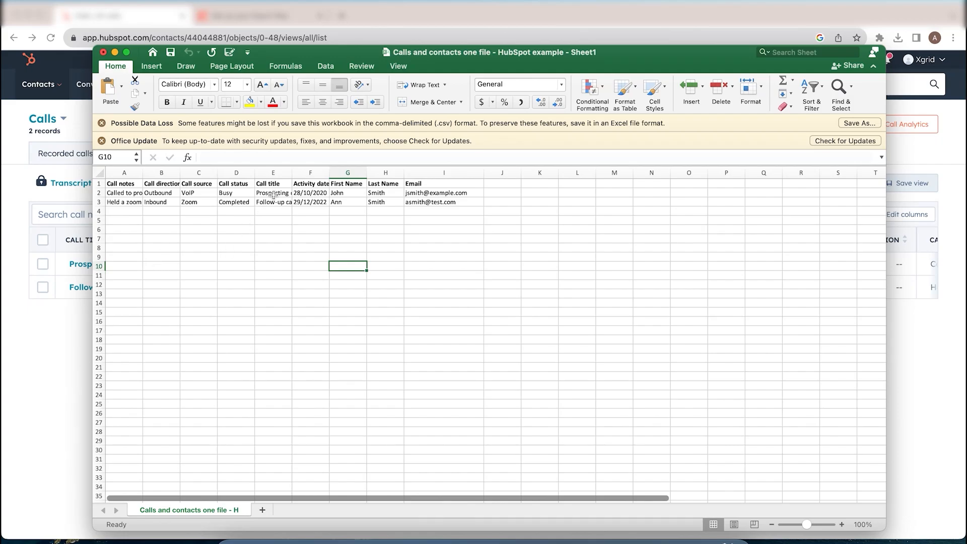
pyautogui.click(49, 386)
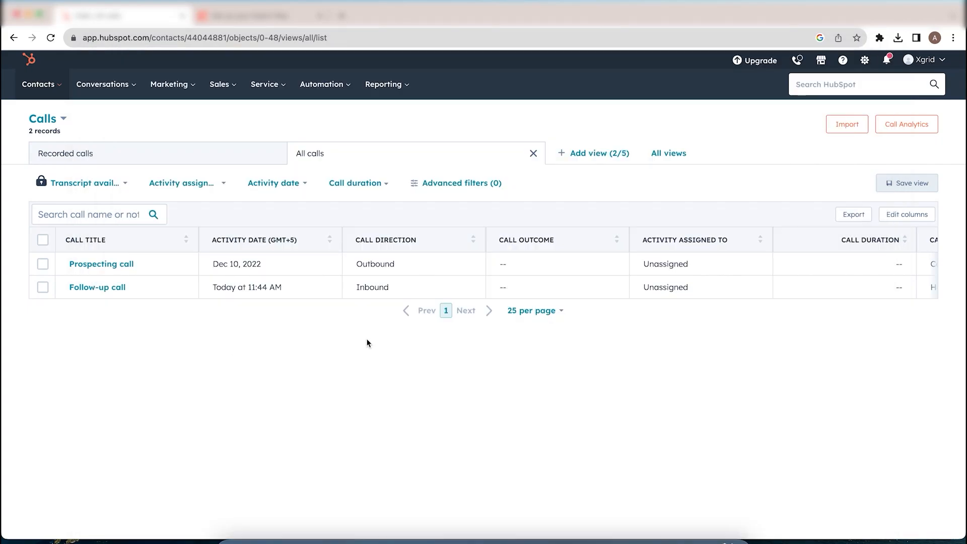
pyautogui.hscroll(7, 518, 271)
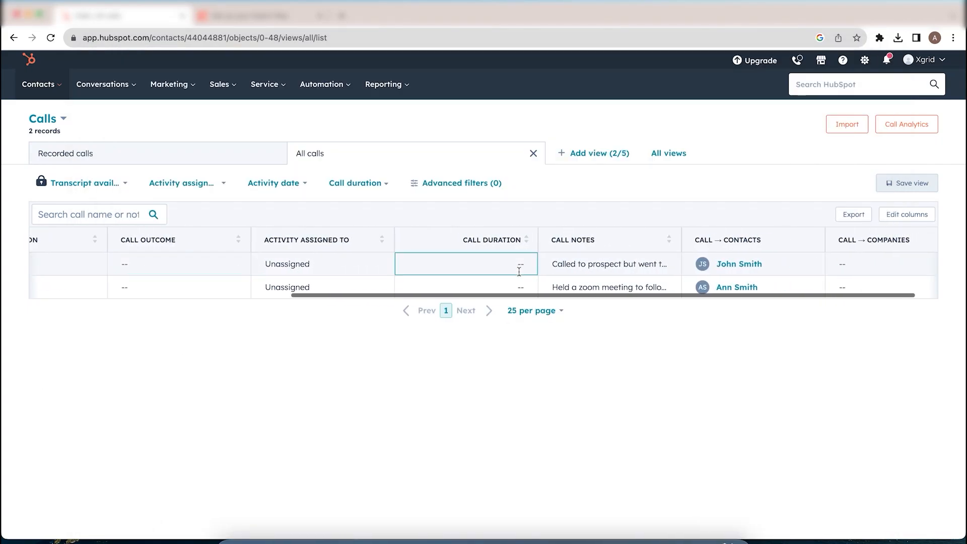
pyautogui.hscroll(1, 519, 270)
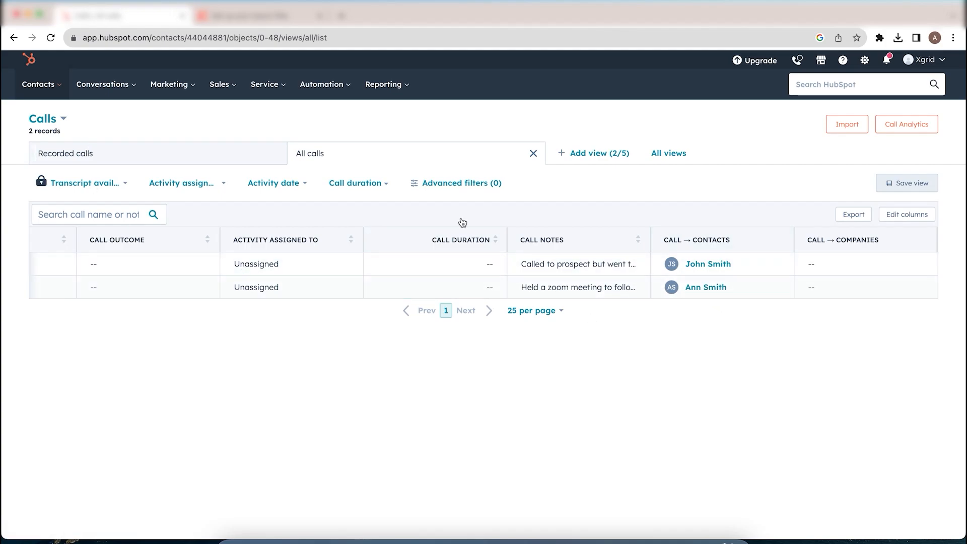
# Open the Contacts list to check the imported contacts, and bring up the record type choices.
pyautogui.moveTo(41, 93)
pyautogui.click(41, 118)
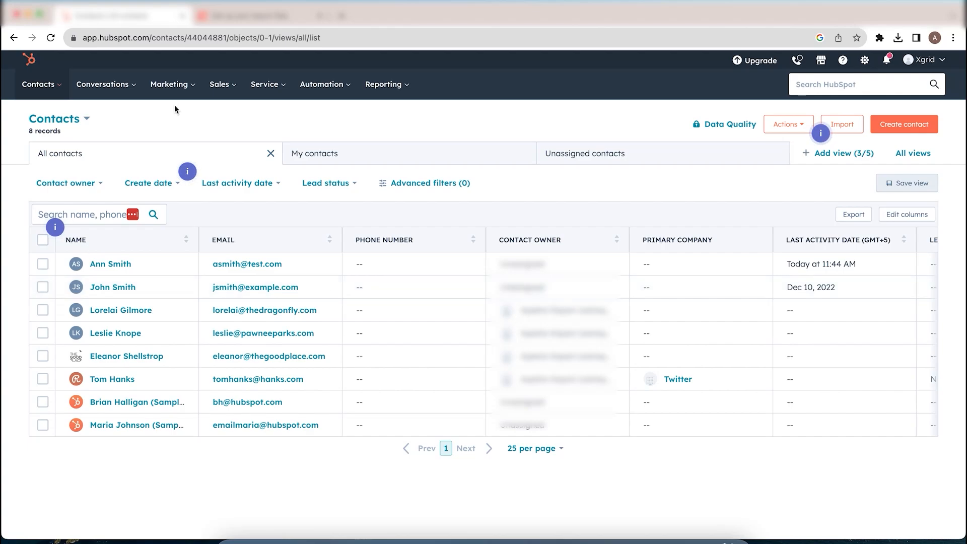
pyautogui.click(56, 94)
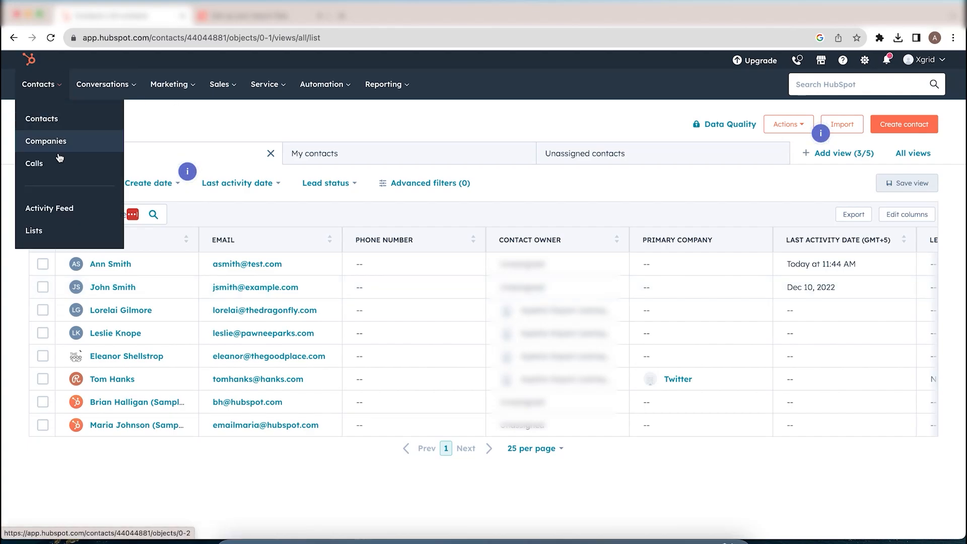